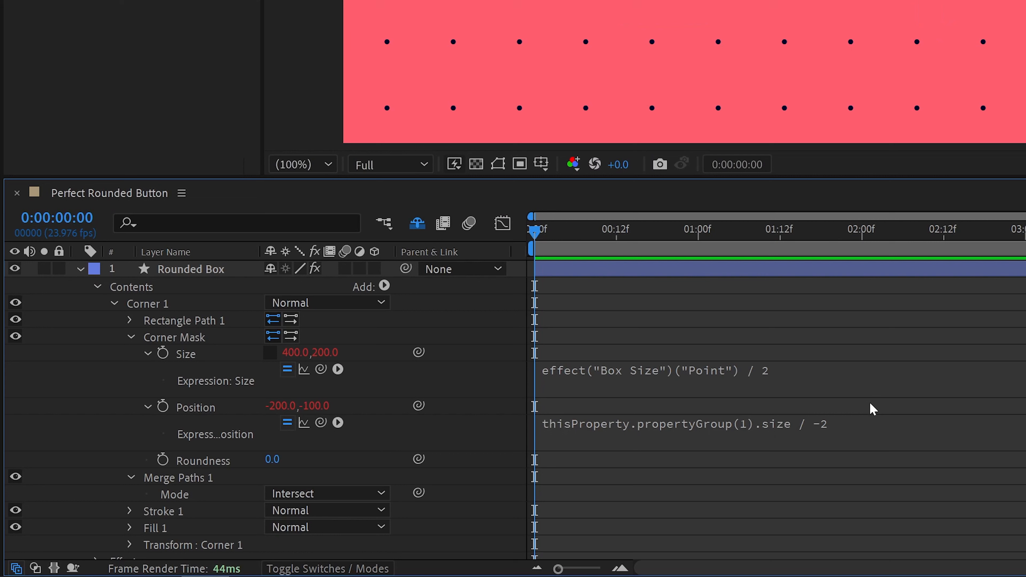
Examine how the Corner Mask's Position expression refers through its property group to the mask's Size.
click(664, 435)
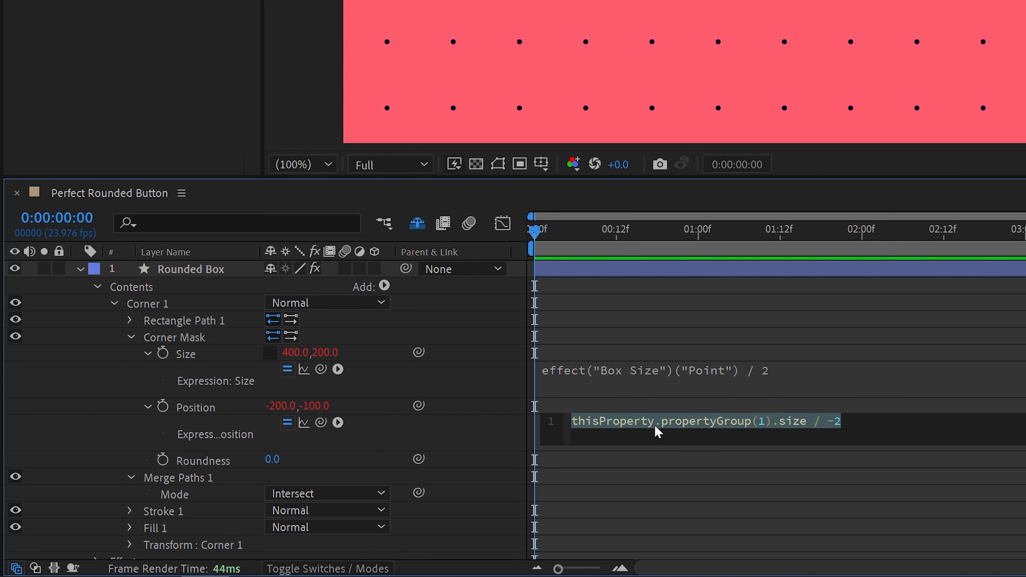
click(654, 422)
key(shift+Home)
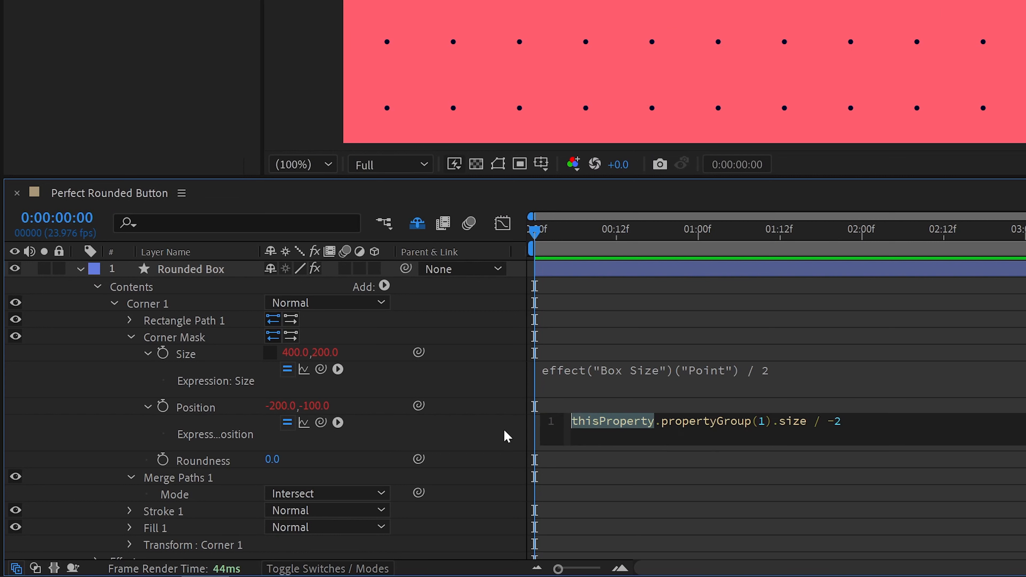
drag(662, 421, 771, 423)
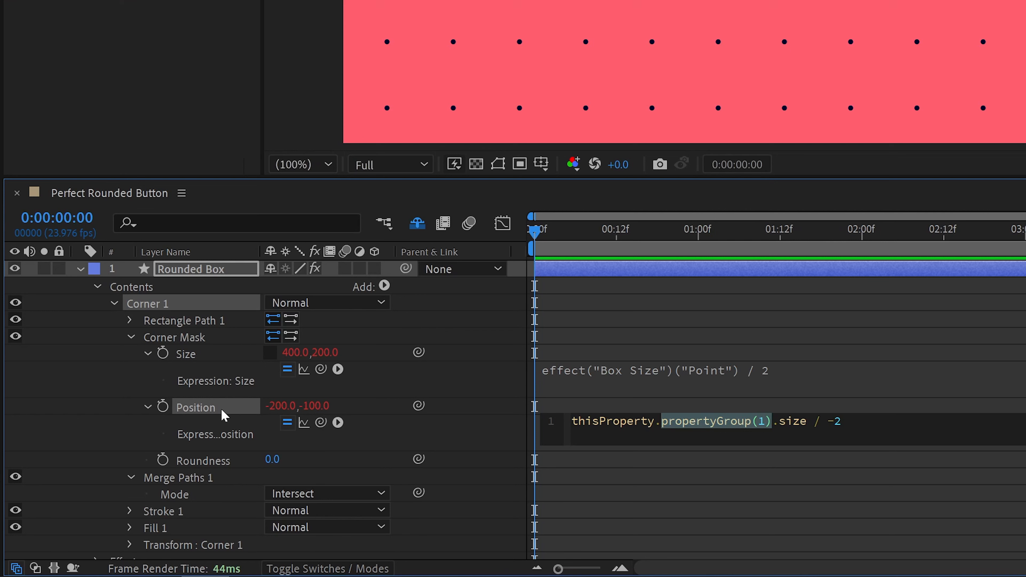
click(210, 340)
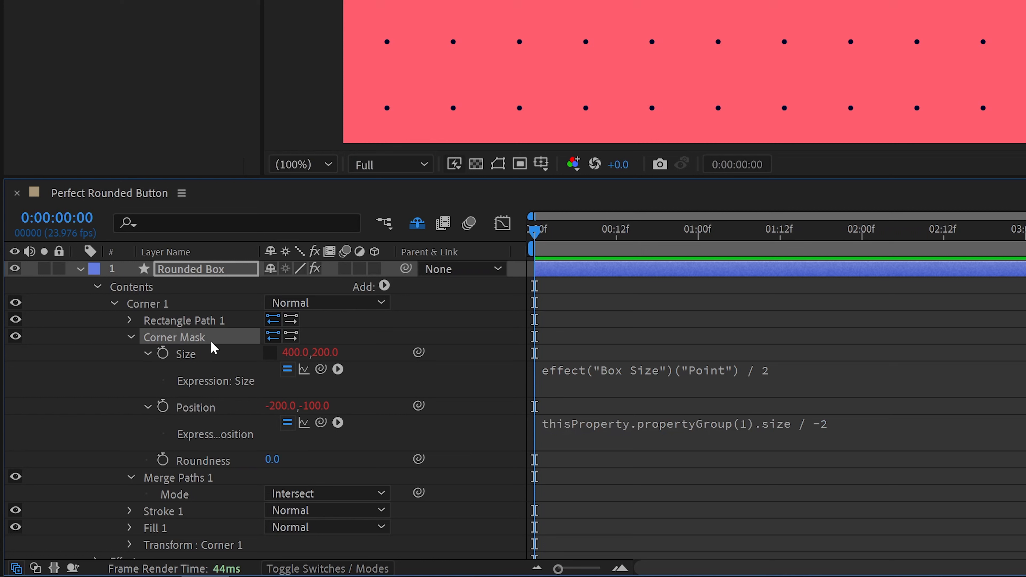
click(213, 353)
key(F2)
Toggle the visibility of Corner Mask and Merge Paths 1 off and on to compare the full box with the masked corner.
click(15, 336)
click(16, 477)
click(172, 523)
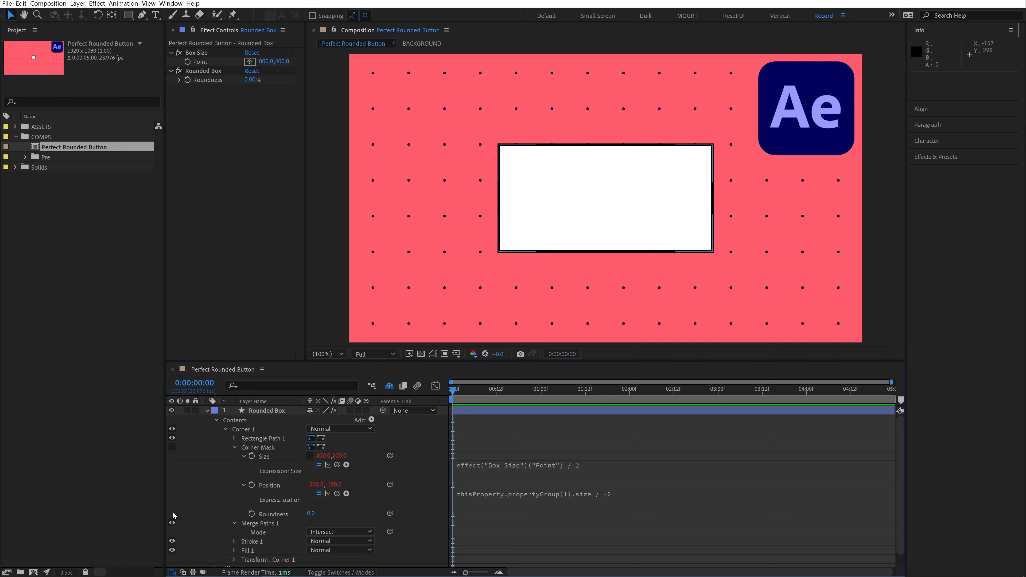
click(172, 446)
click(257, 447)
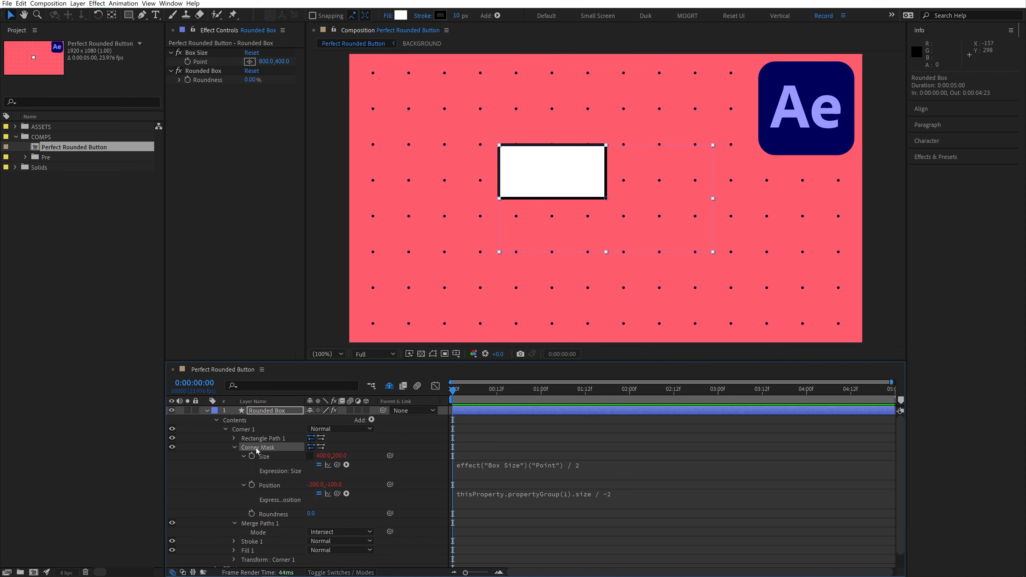
Set the Rounded Box roundness to 25%, and try a different box height before undoing that height change.
drag(251, 80, 283, 90)
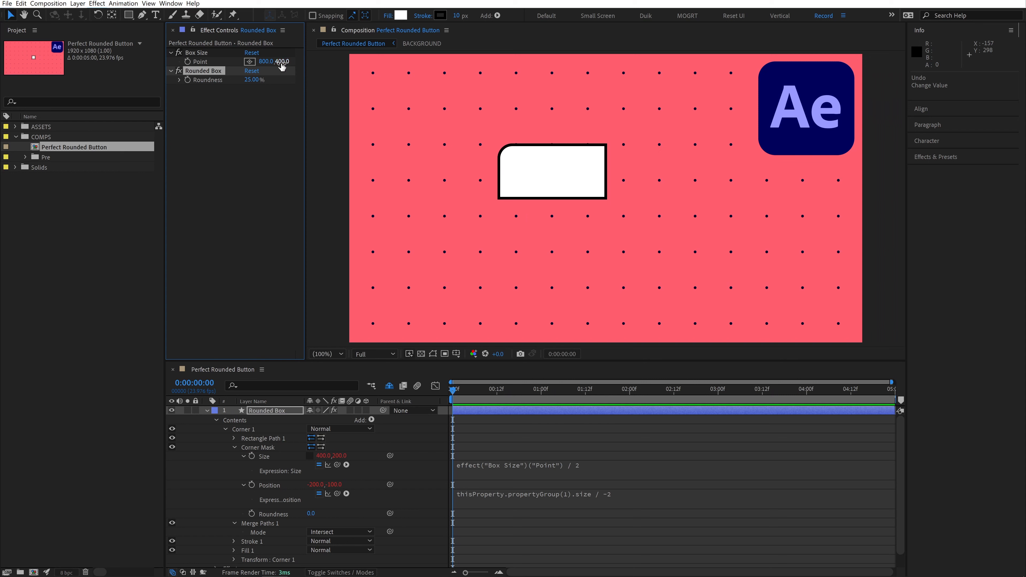
drag(282, 61, 308, 92)
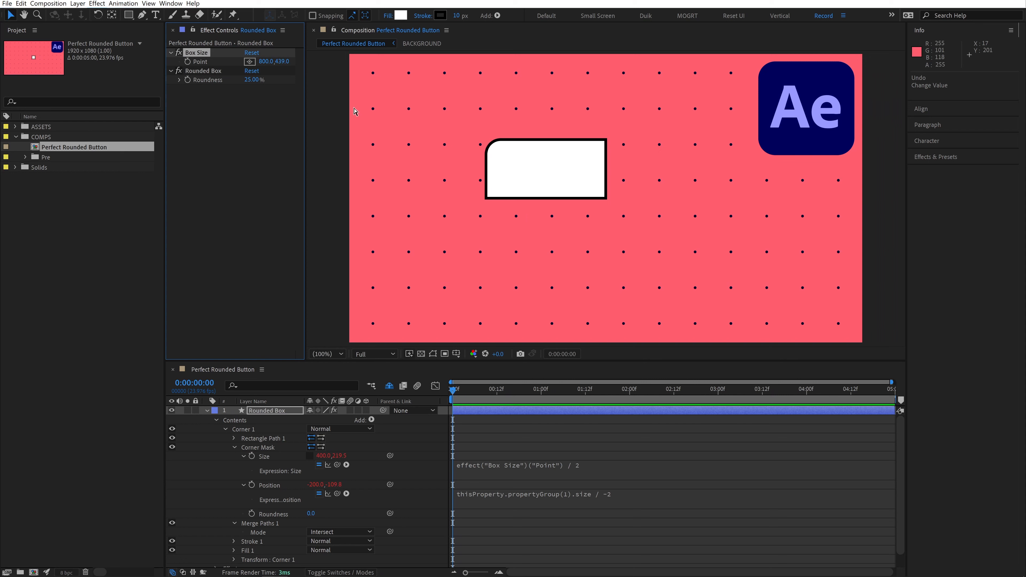
key(ctrl+z)
key(ctrl+z)
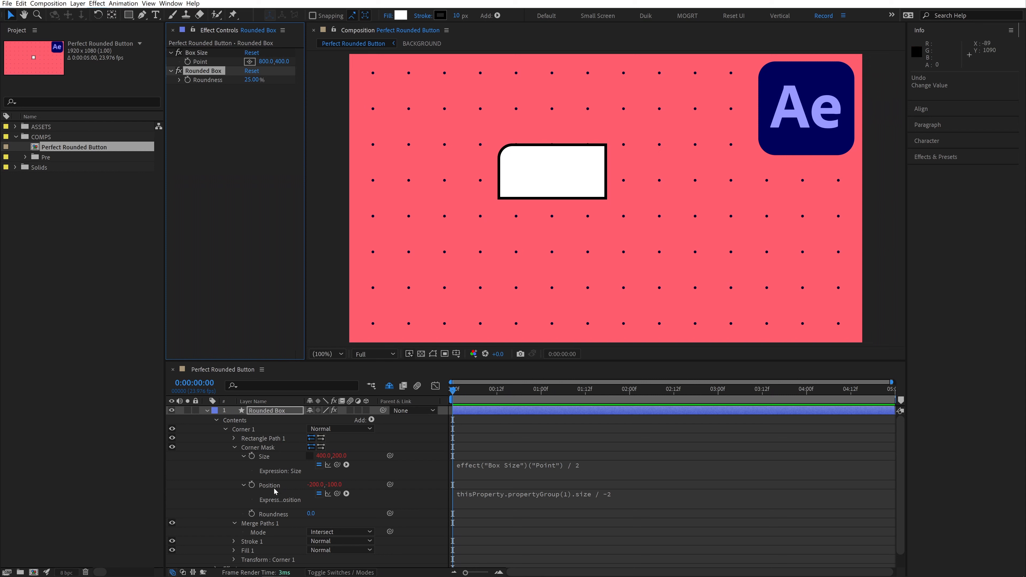
Rename the Merge Paths 1 operator in Corner 1 to Intersect.
click(258, 523)
key(Return)
text(Intersect)
key(Return)
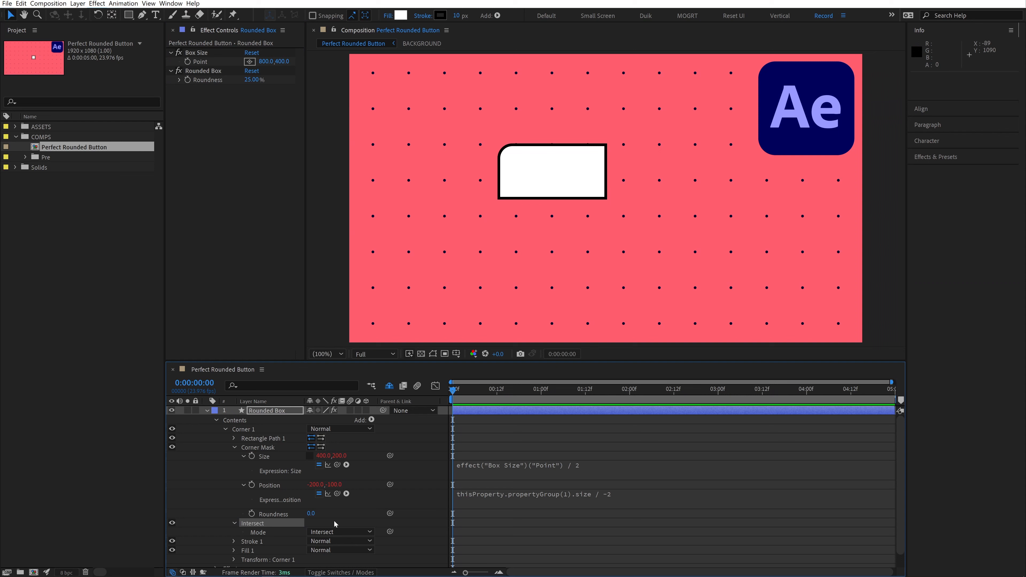
Move Stroke 1 and Fill 1 out of the Corner 1 group, below it, and duplicate the Corner 1 group.
click(234, 523)
click(234, 448)
shift+click(255, 475)
mouse_move(254, 474)
mouse_down()
mouse_move(241, 428)
mouse_move(255, 427)
mouse_move(266, 445)
mouse_move(255, 443)
mouse_up()
click(225, 448)
key(ctrl+d)
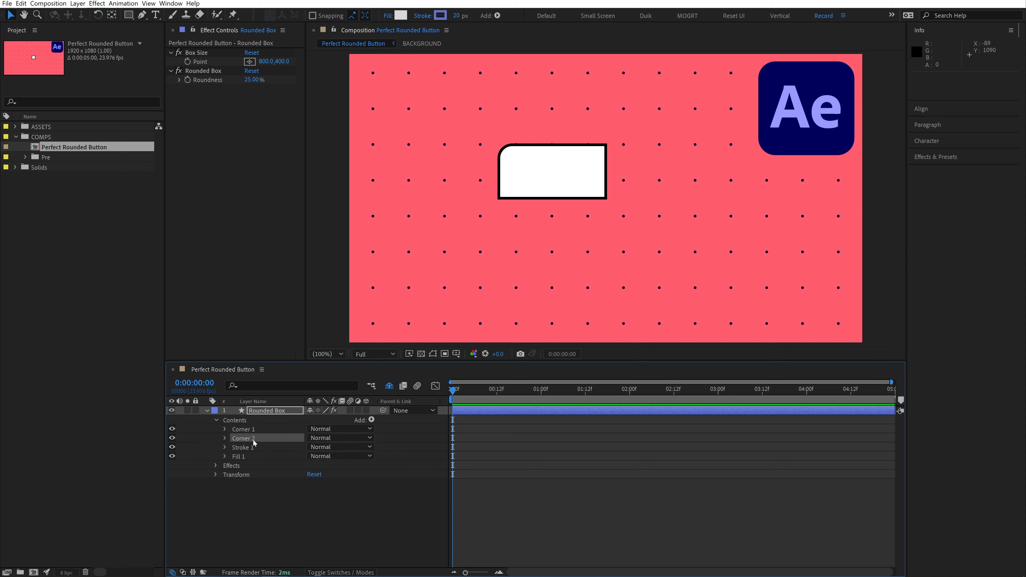
Hide Corner 1 and reveal the Position expression of the Corner Mask in Corner 2.
click(172, 428)
click(225, 439)
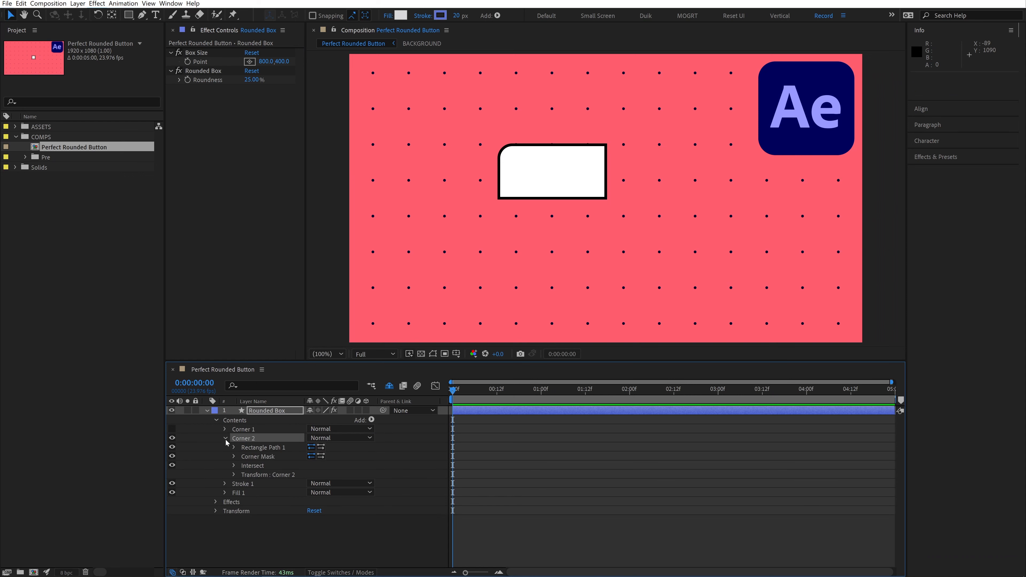
click(234, 457)
click(244, 475)
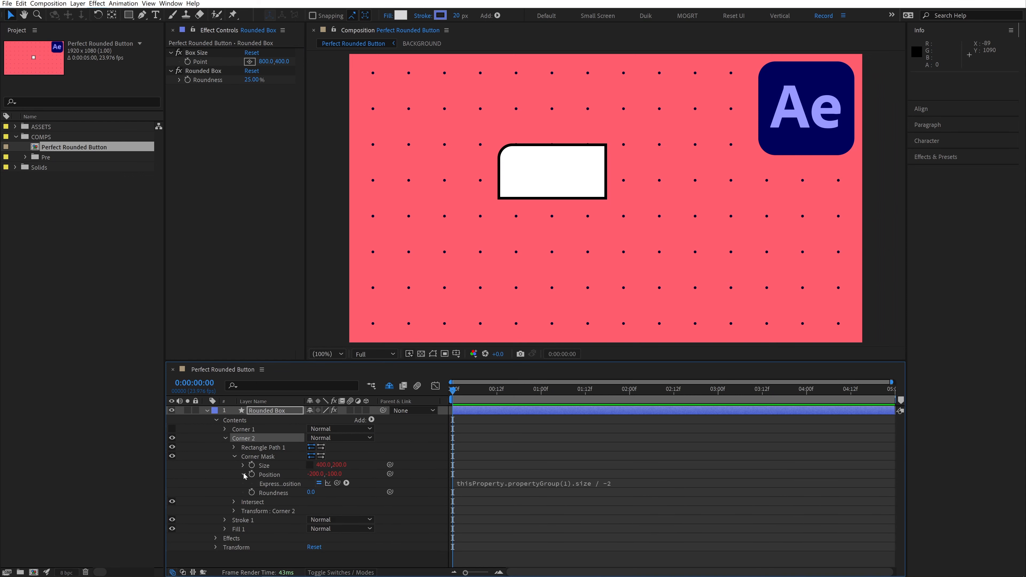
Disable the Position expression of Corner 2's mask and set its X position to 200.
click(319, 483)
drag(310, 474, 501, 445)
click(318, 474)
text(200)
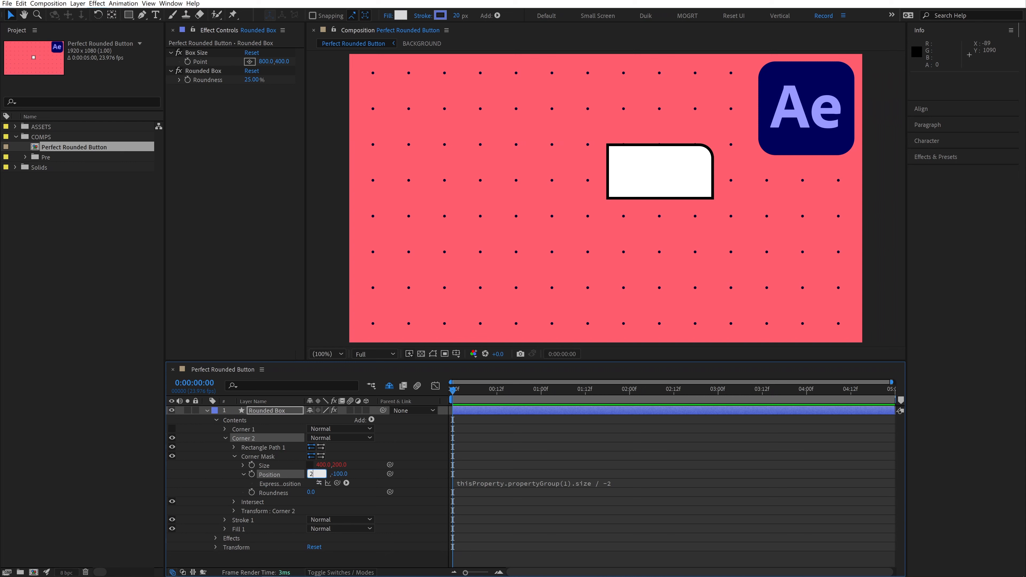
key(Return)
Compare the X and Y values of the Corner 2 mask's Size and Position.
click(266, 466)
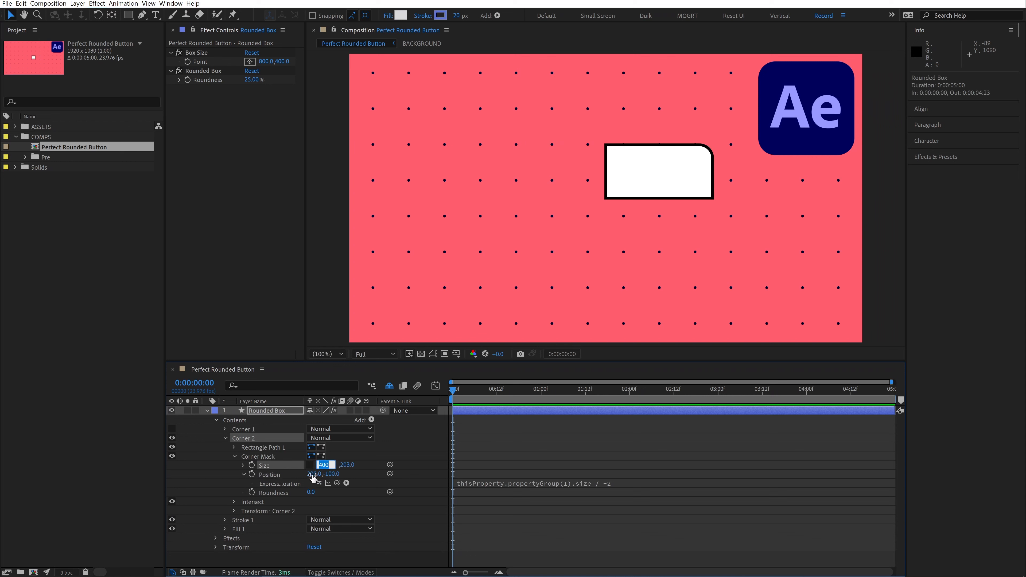
click(314, 474)
click(340, 465)
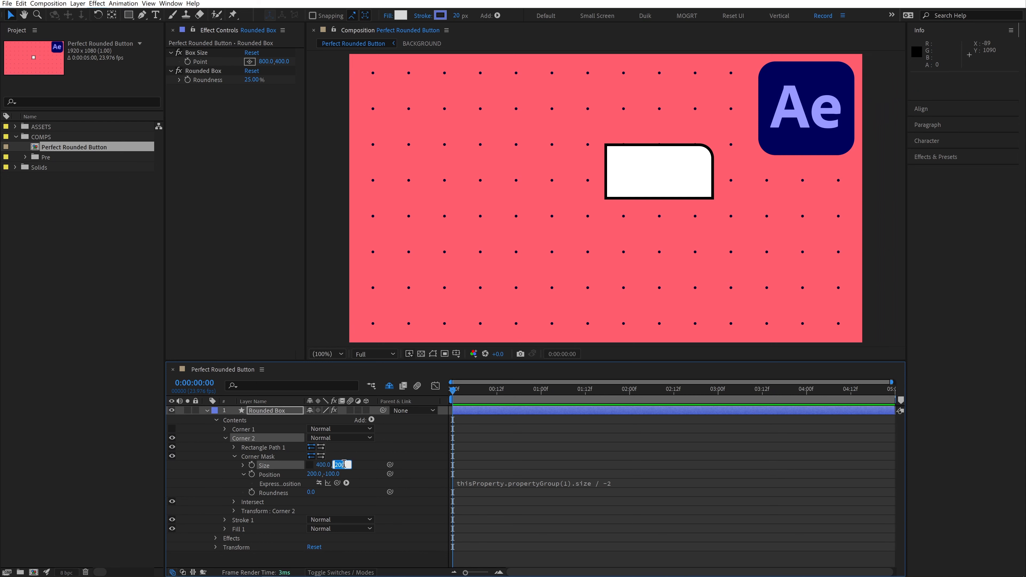
click(337, 474)
click(382, 481)
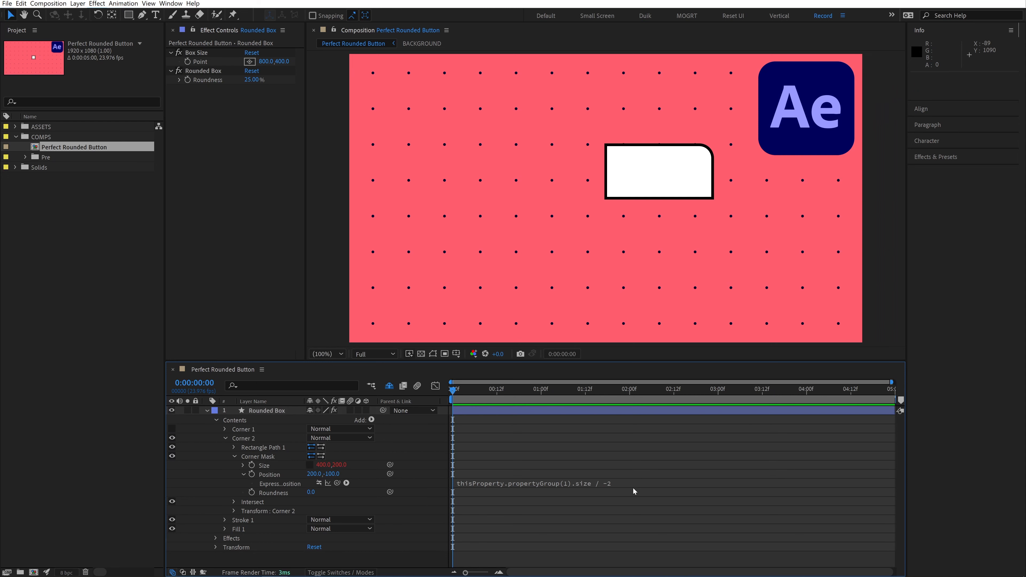
Remove the division by -2 from the Corner 2 mask's Position expression, leaving thisProperty.propertyGroup(1).size.
click(625, 486)
click(624, 486)
key(shift+Left)
key(shift+Left)
key(shift+Left)
key(shift+Left)
key(BackSpace)
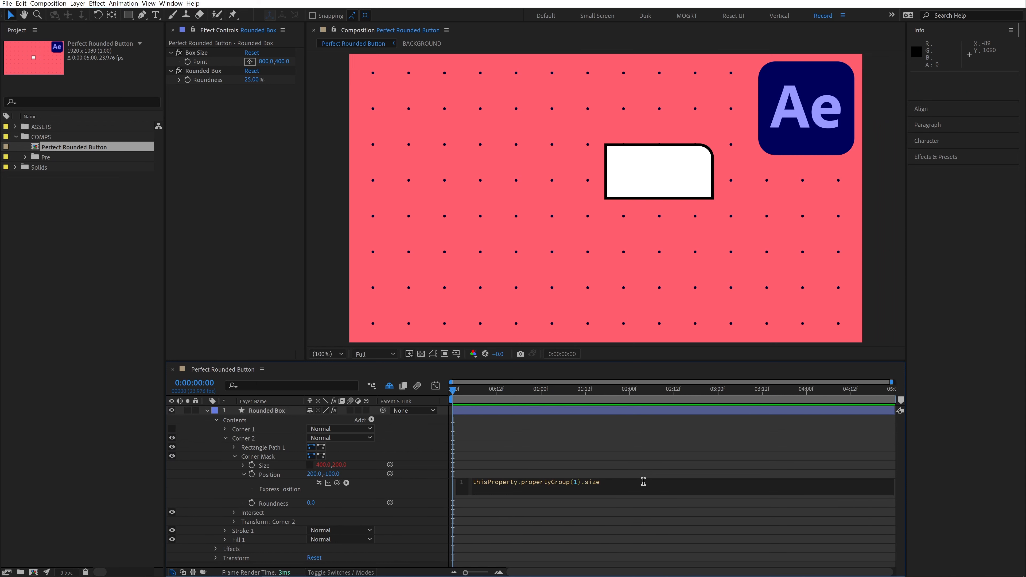
click(321, 468)
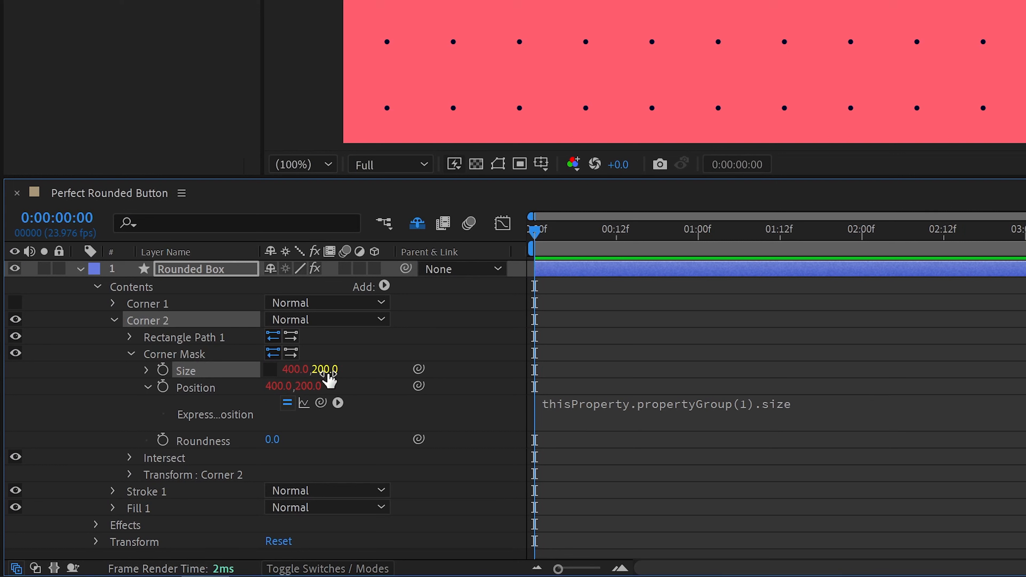
Turn the Position expression into the declaration const x = thisProperty.propertyGroup(1).size[0];.
click(859, 422)
click(859, 421)
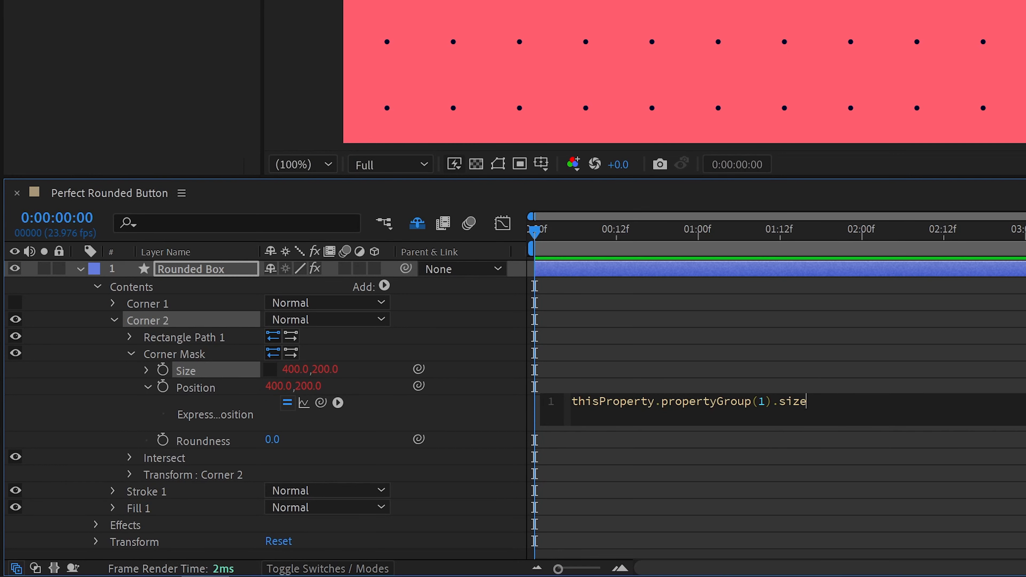
text([0];)
key(Home)
text(const x =)
Duplicate the x declaration on a second line and change it to const y = thisProperty.propertyGroup(1).size[1];.
key(ctrl+a)
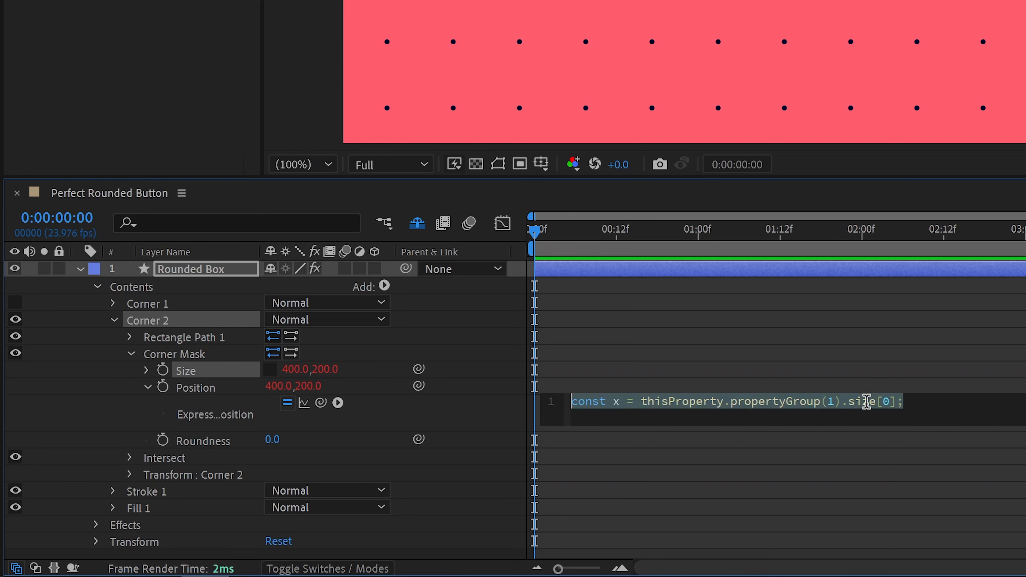
key(ctrl+c)
key(End)
key(Return)
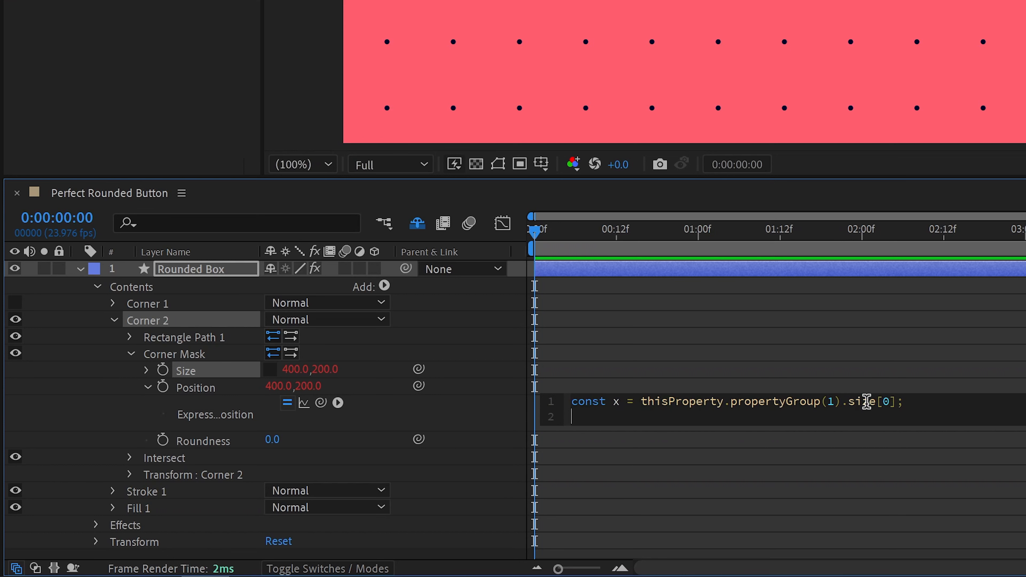
key(ctrl+v)
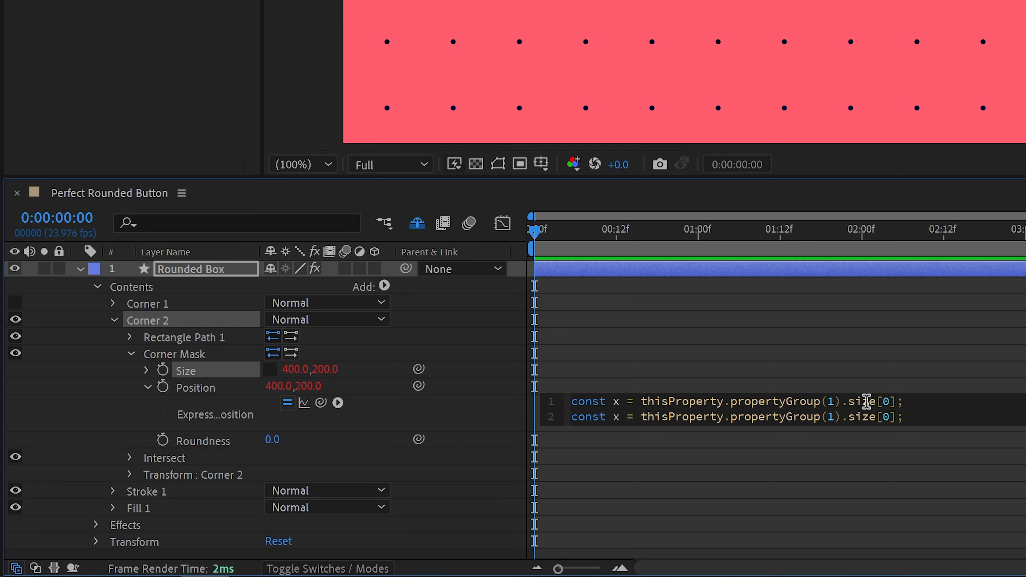
key(Left)
key(Left)
key(shift+Left)
text(1)
key(Home)
key(Right)
key(Right)
key(Right)
key(Right)
key(Right)
key(Right)
key(Right)
key(BackSpace)
text(y)
Add the return value [x,y] below the two declarations and apply the expression.
key(End)
key(Return)
key(Return)
text([x,y])
click(889, 481)
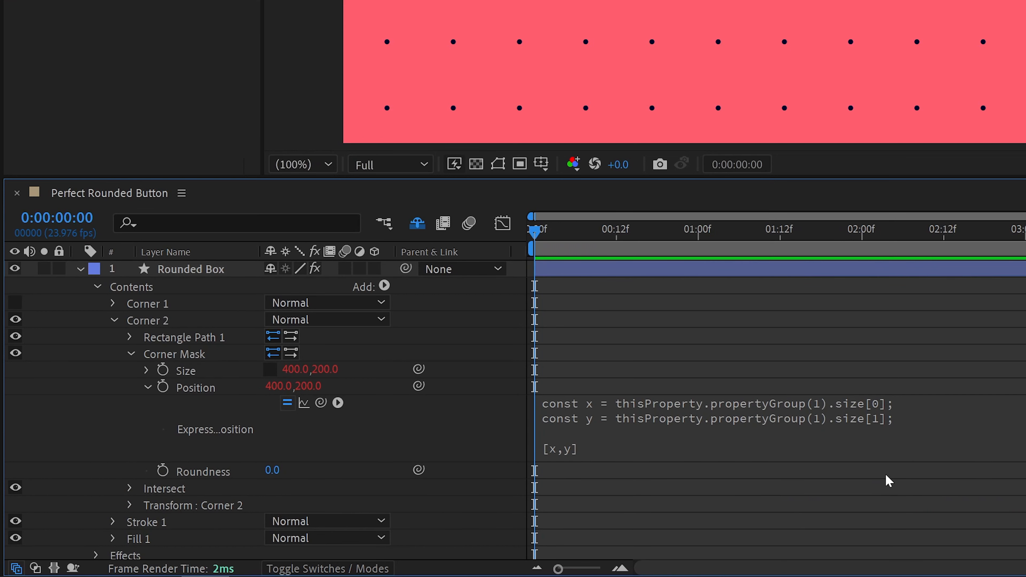
Change the Position expression's returned array to [x/2, y/-2] so the mask covers the box's upper-right corner.
click(934, 408)
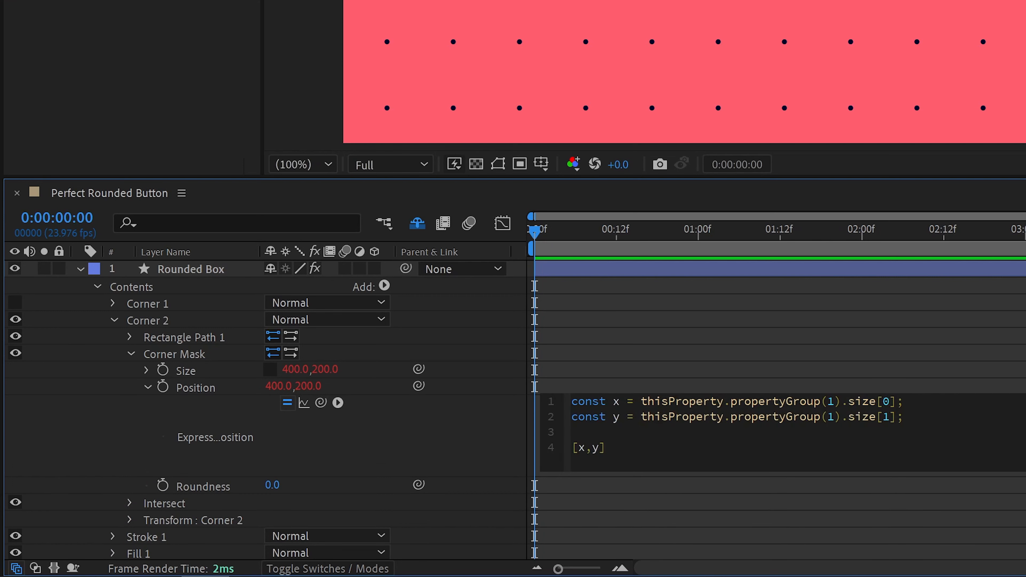
click(291, 369)
click(721, 425)
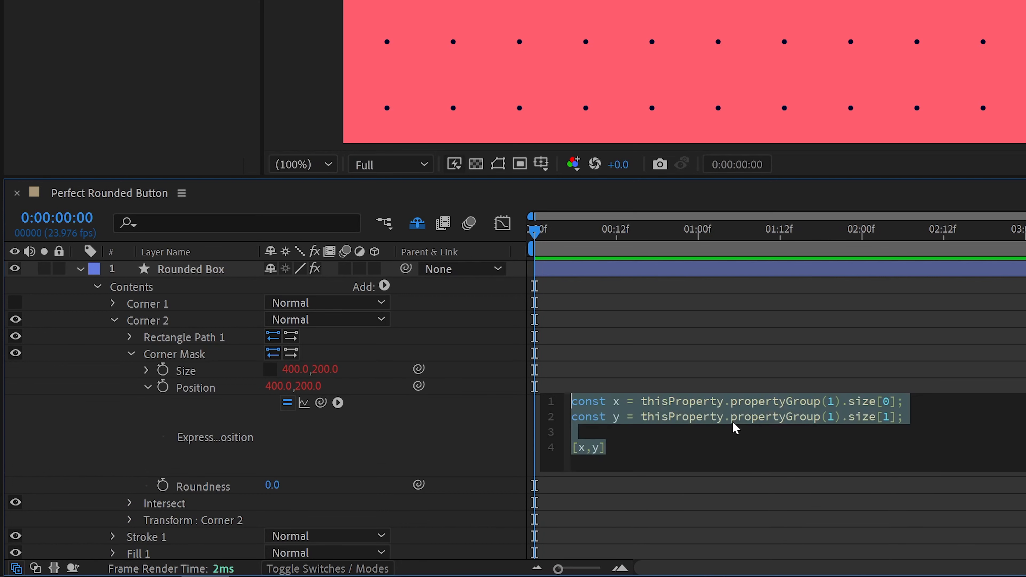
click(932, 427)
click(585, 448)
text(/2)
key(Right)
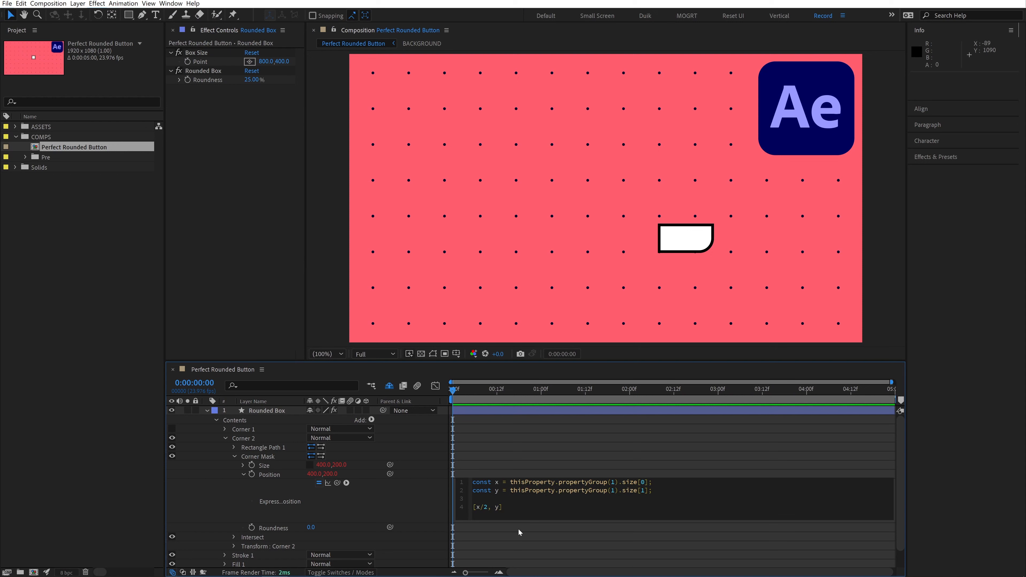
click(518, 529)
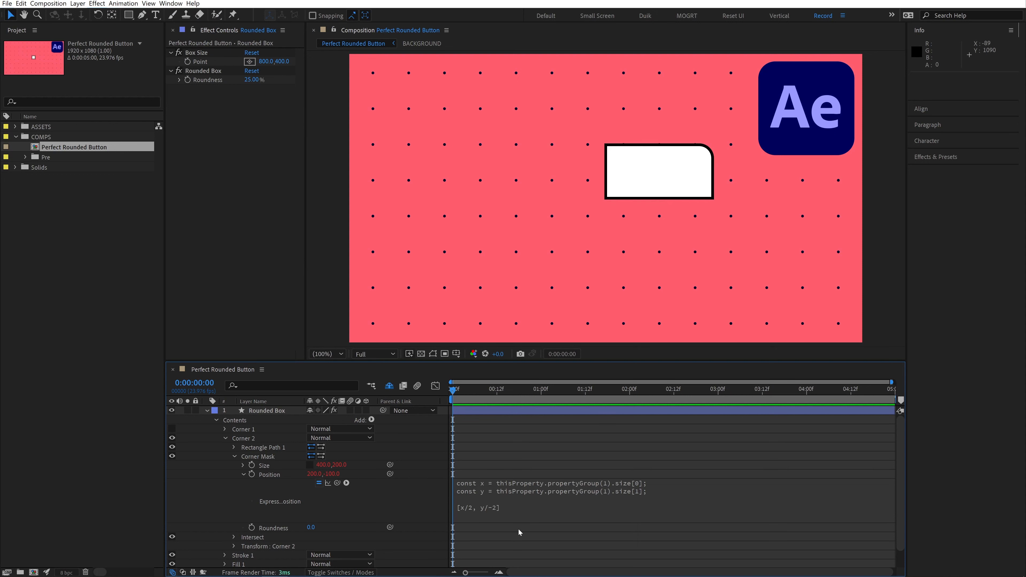
Replace the separate x and y declarations with the single line const [x,y] = thisProperty.propertyGroup(1).size;.
click(569, 493)
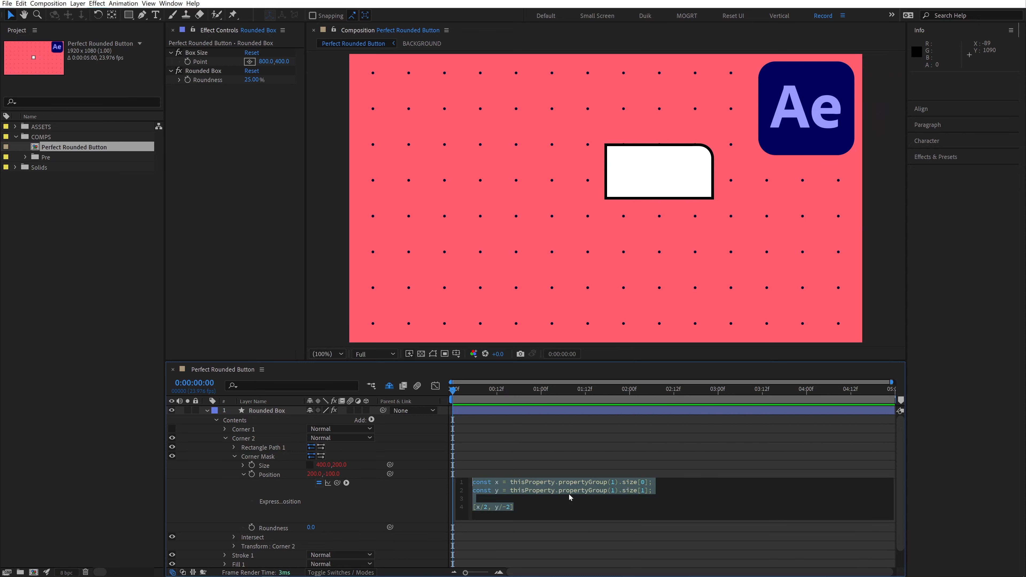
double_click(575, 495)
triple_click(671, 454)
key(BackSpace)
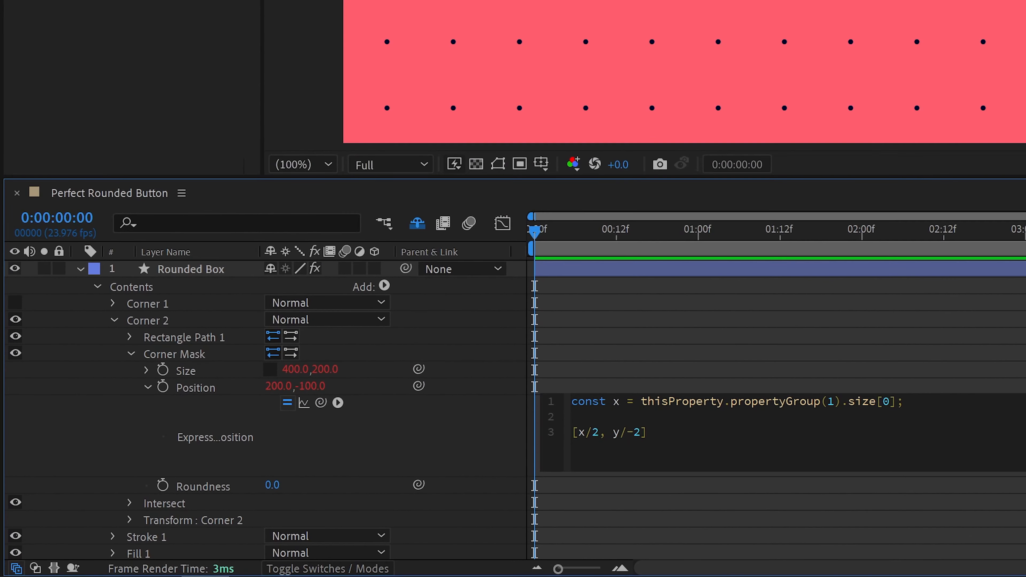
key(Left)
key(Left)
key(BackSpace)
key(BackSpace)
key(BackSpace)
key(End)
key(Right)
key(BackSpace)
text([x,y)
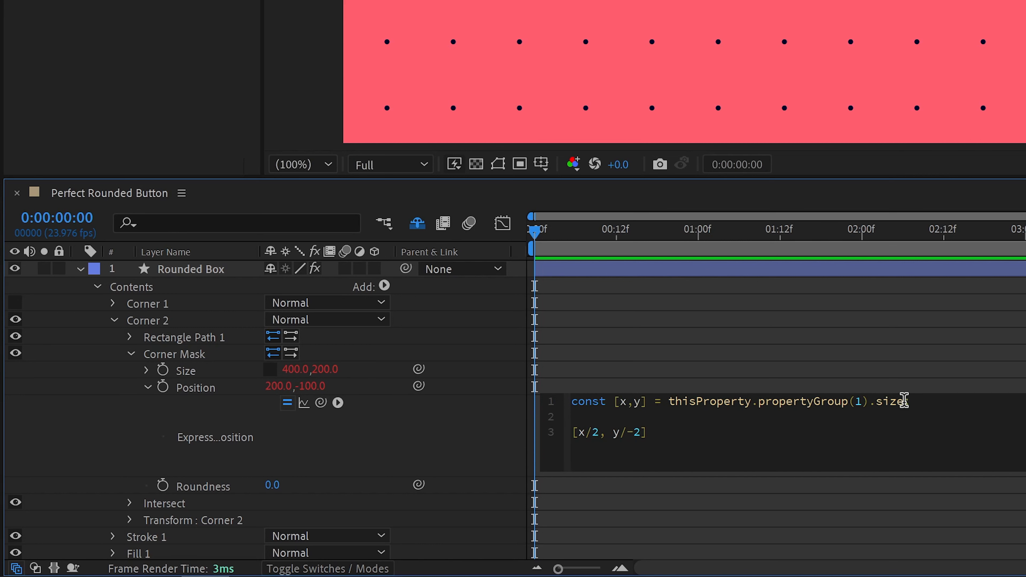
key(End)
click(932, 390)
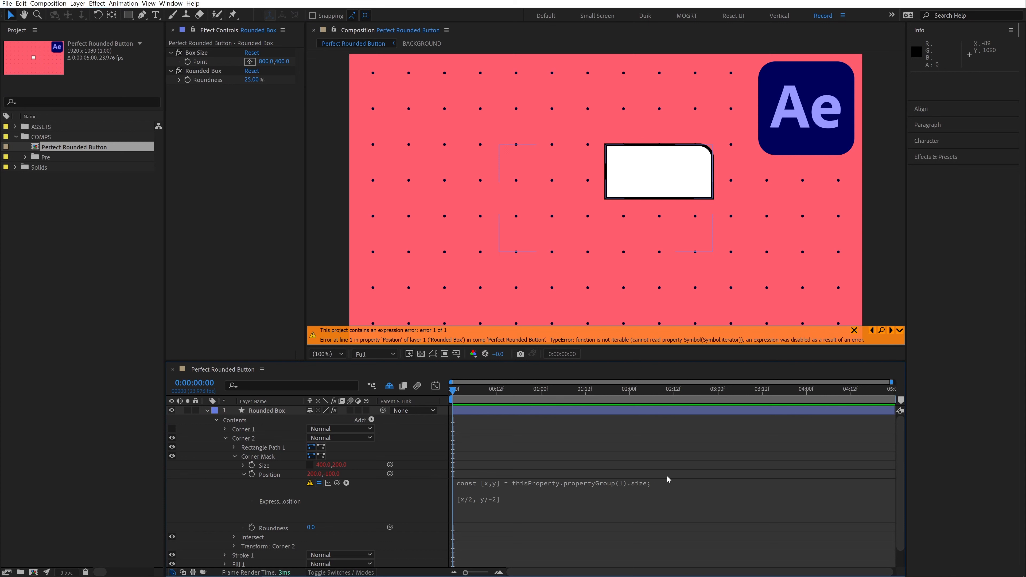
Append .value to the size reference in the Corner 2 mask's Position expression.
click(691, 481)
key(Left)
text(.value)
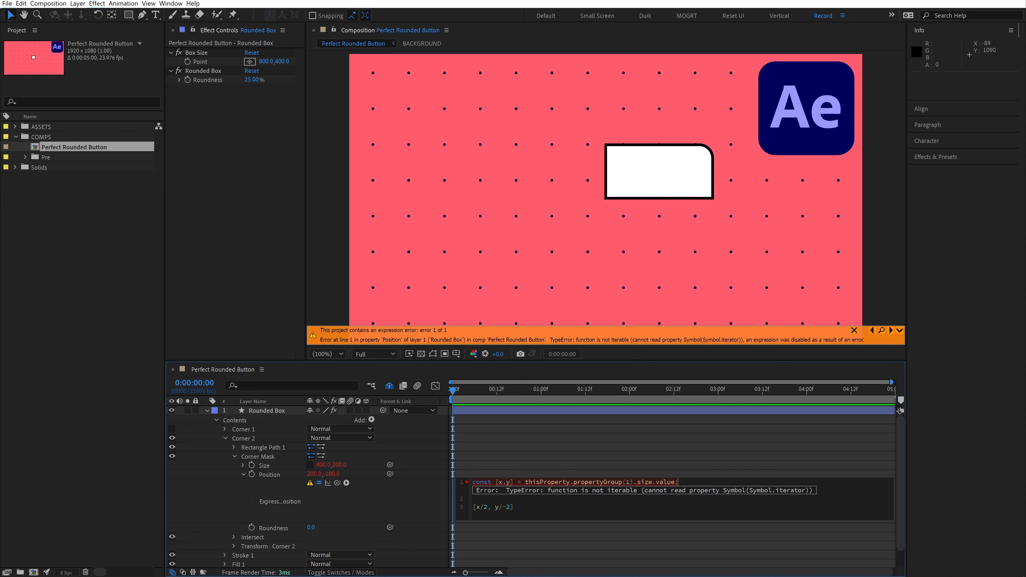
click(706, 478)
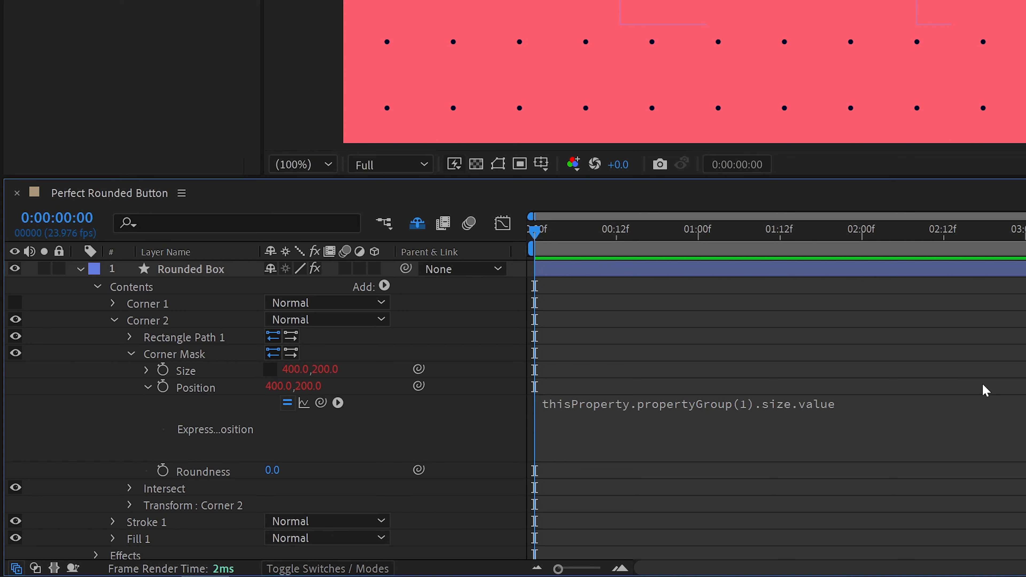
click(986, 392)
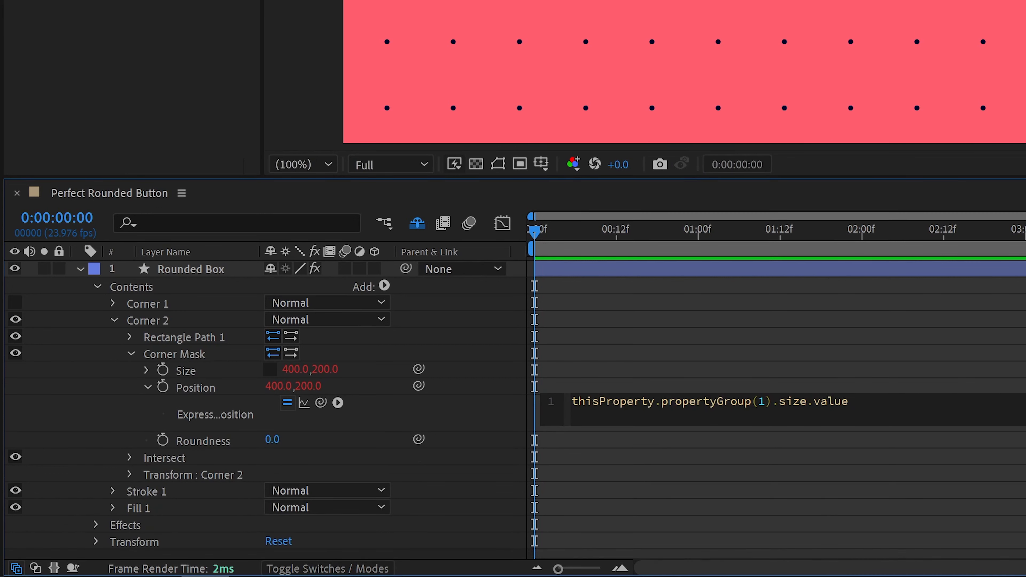
Try the Corner 2 mask's Position expression as thisProperty.propertyGroup(1).size without .value and compare it with the mask's Size property.
key(BackSpace)
key(BackSpace)
key(BackSpace)
key(BackSpace)
key(BackSpace)
key(BackSpace)
click(969, 387)
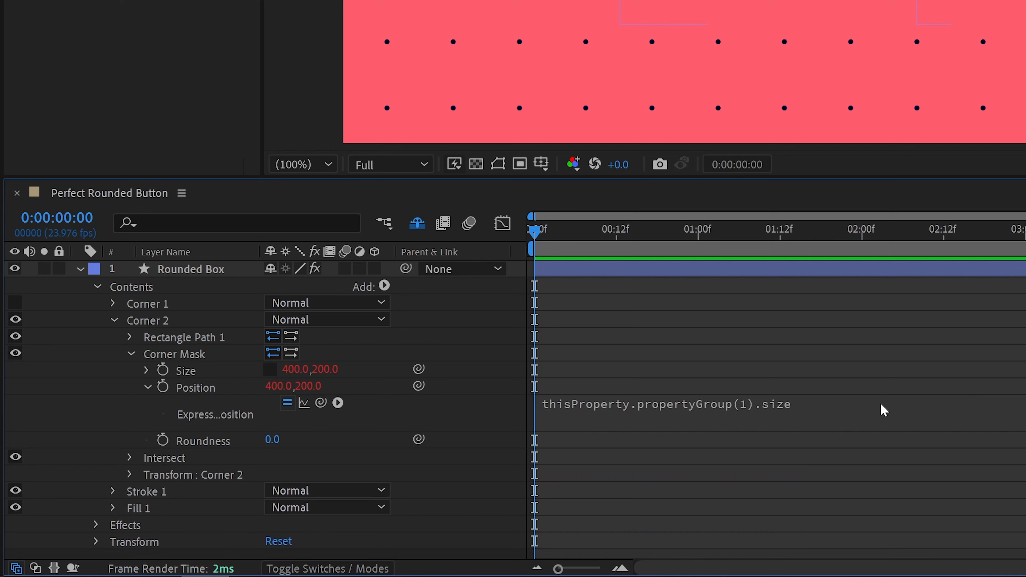
click(210, 372)
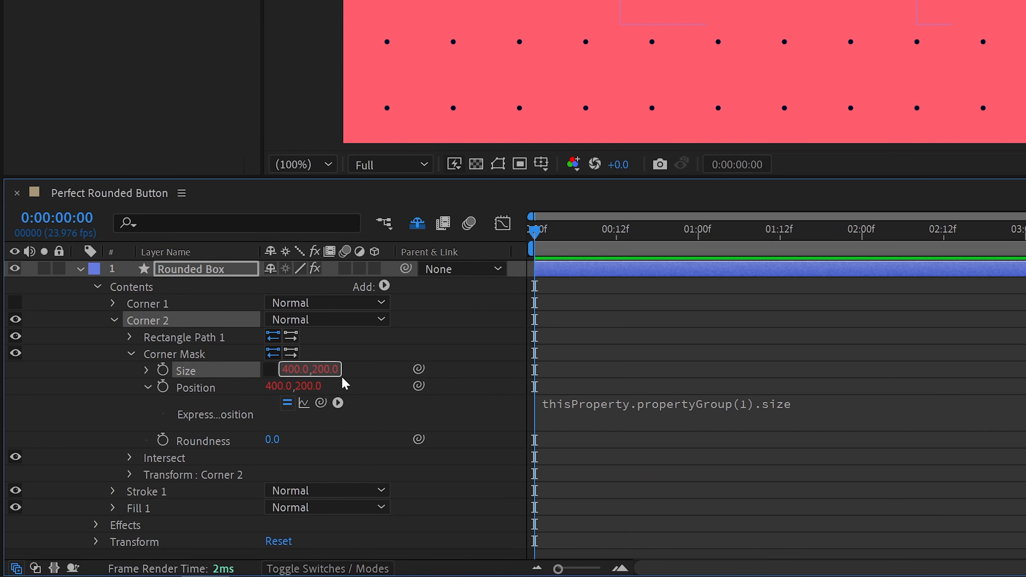
click(848, 416)
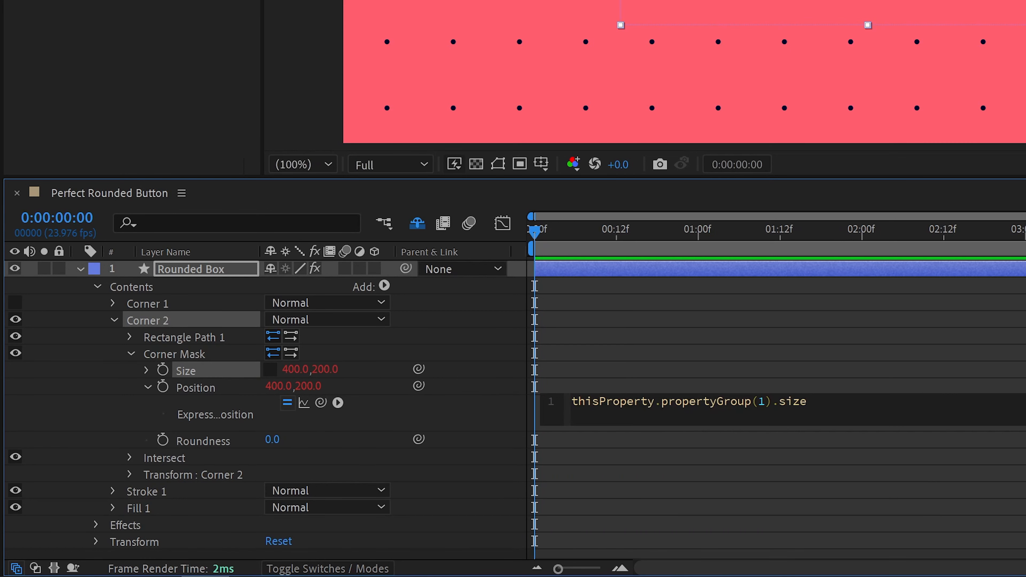
key(KP_Enter)
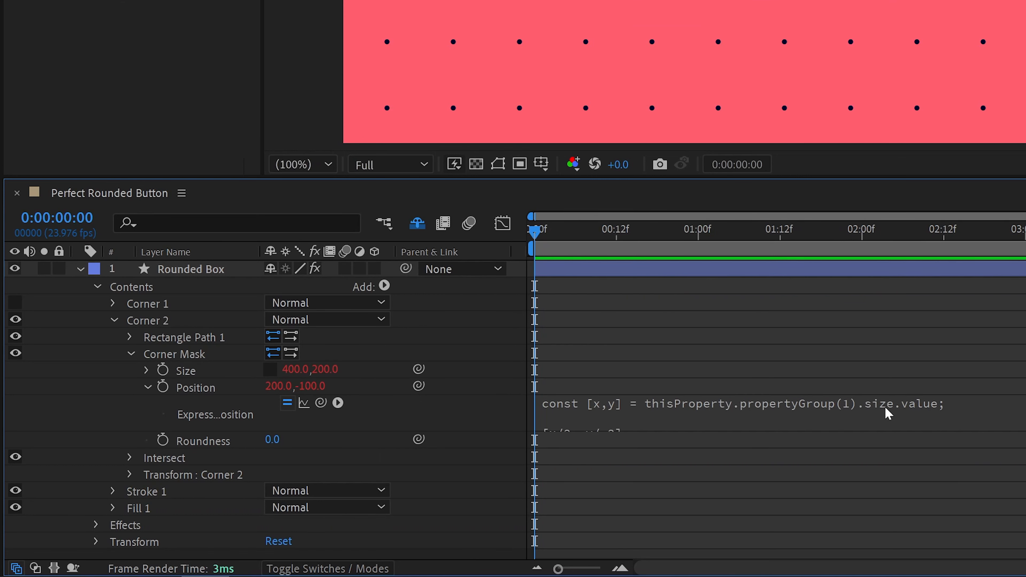
Examine the use of .value in the Corner 2 mask's complete Position expression and leave the expression editor.
click(887, 412)
click(916, 423)
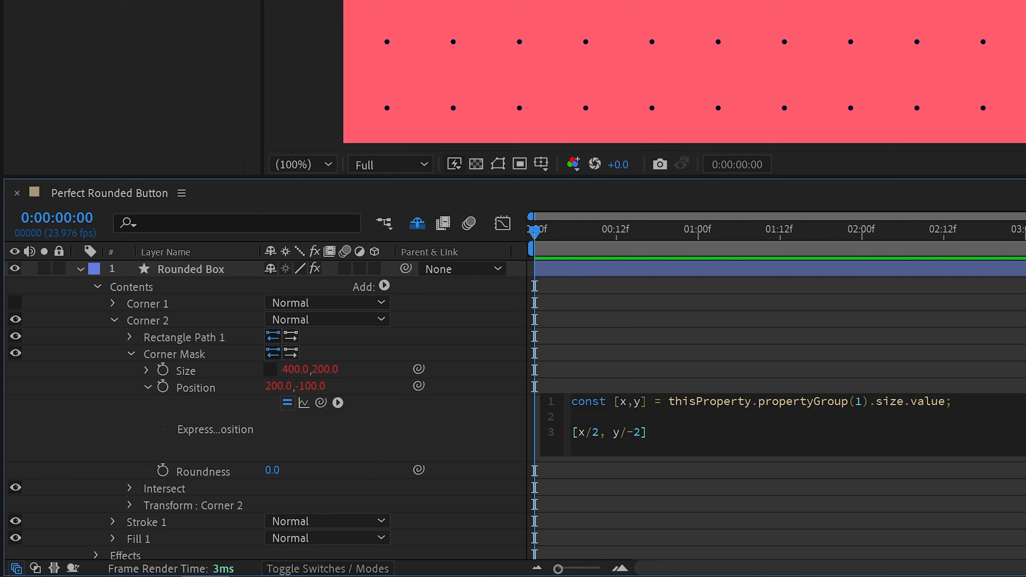
drag(876, 402, 945, 401)
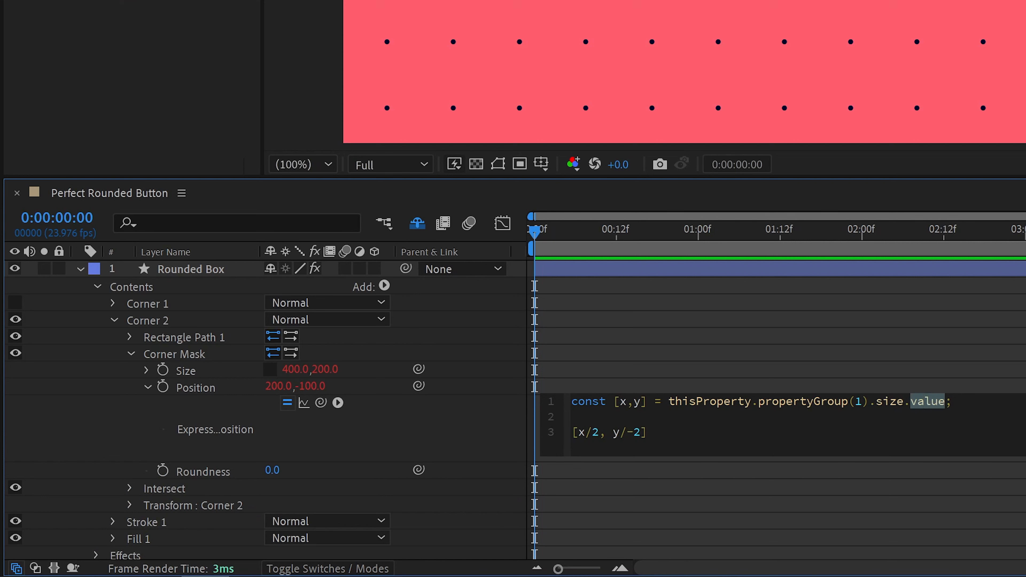
click(571, 417)
click(973, 388)
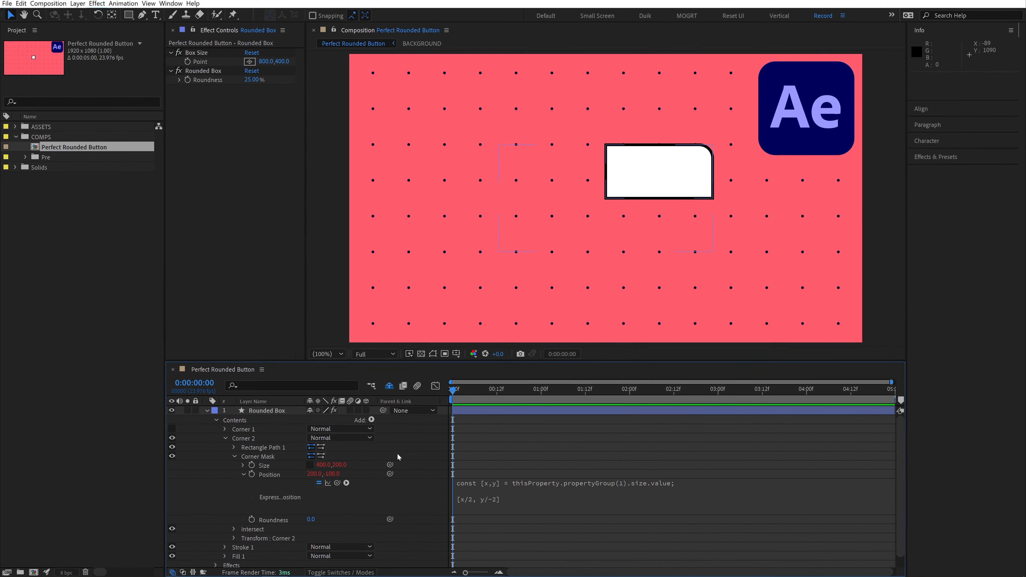
Toggle Corner 1 and Corner 2 visibility to compare each half separately, leaving both groups shown.
click(172, 429)
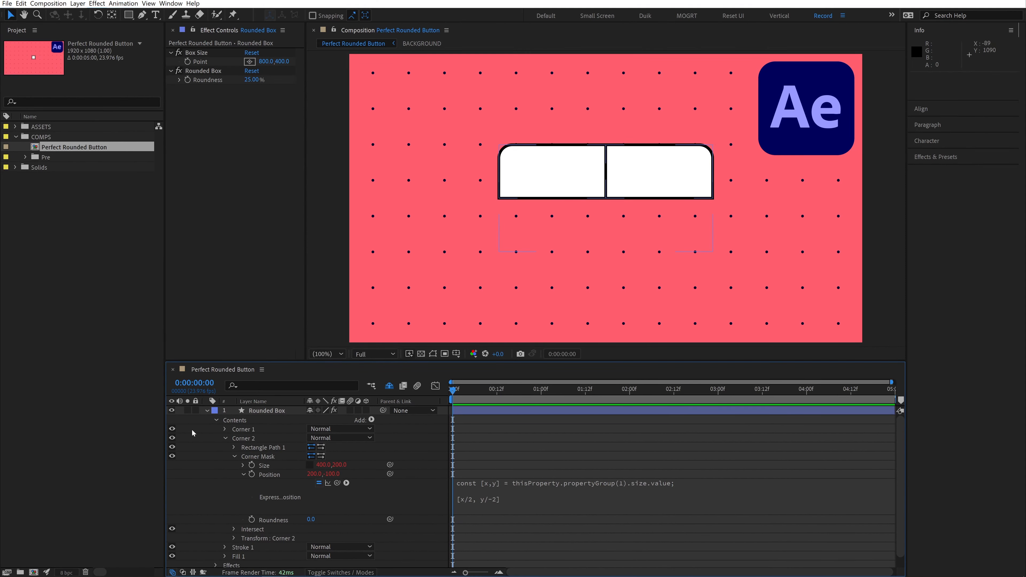
click(173, 429)
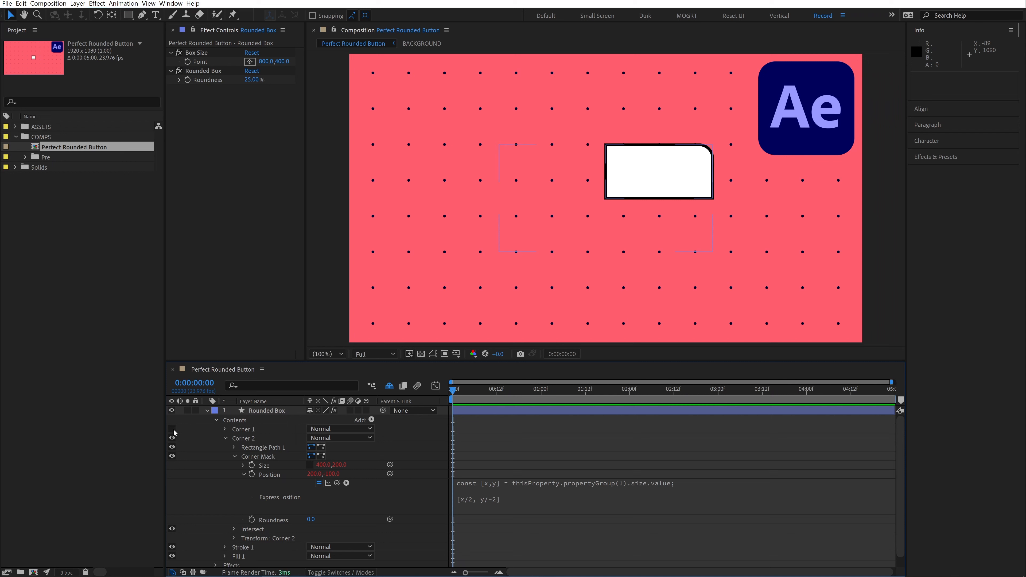
click(173, 429)
click(172, 439)
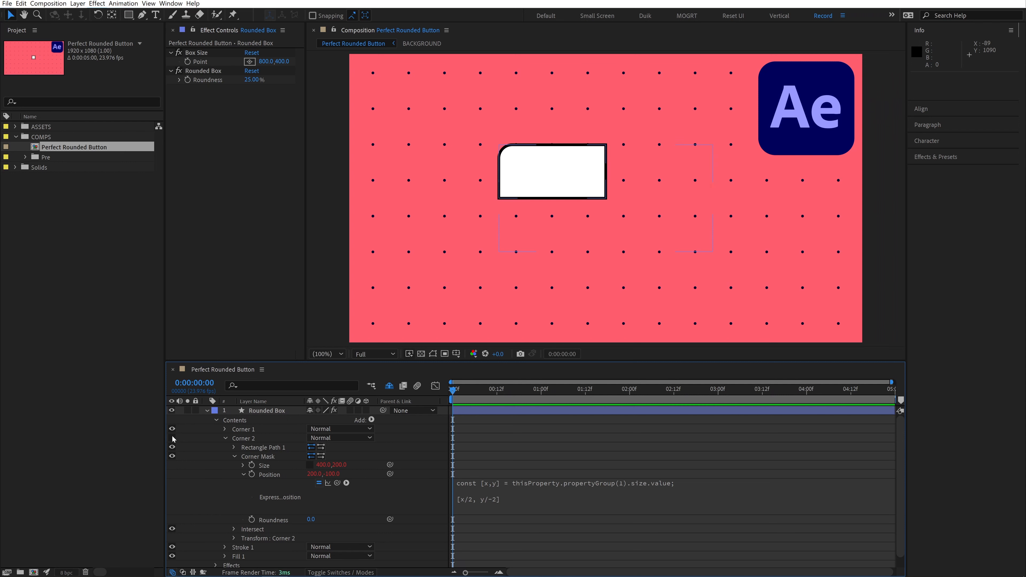
click(172, 439)
Collapse the Corner 2 group and reorder the Rounded Box contents so Fill 1 sits above Stroke 1.
click(591, 197)
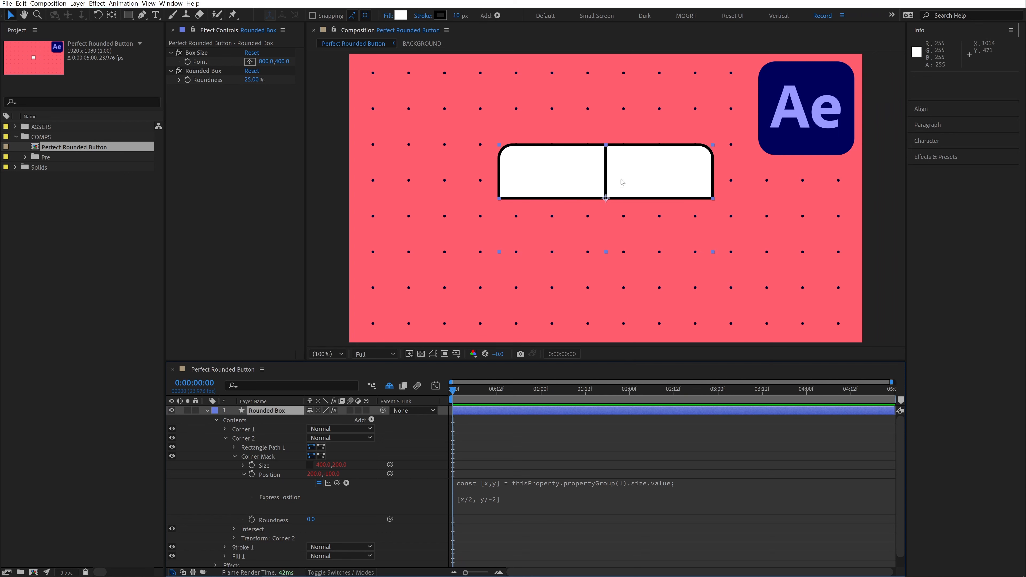
click(234, 456)
click(225, 439)
drag(239, 456, 263, 445)
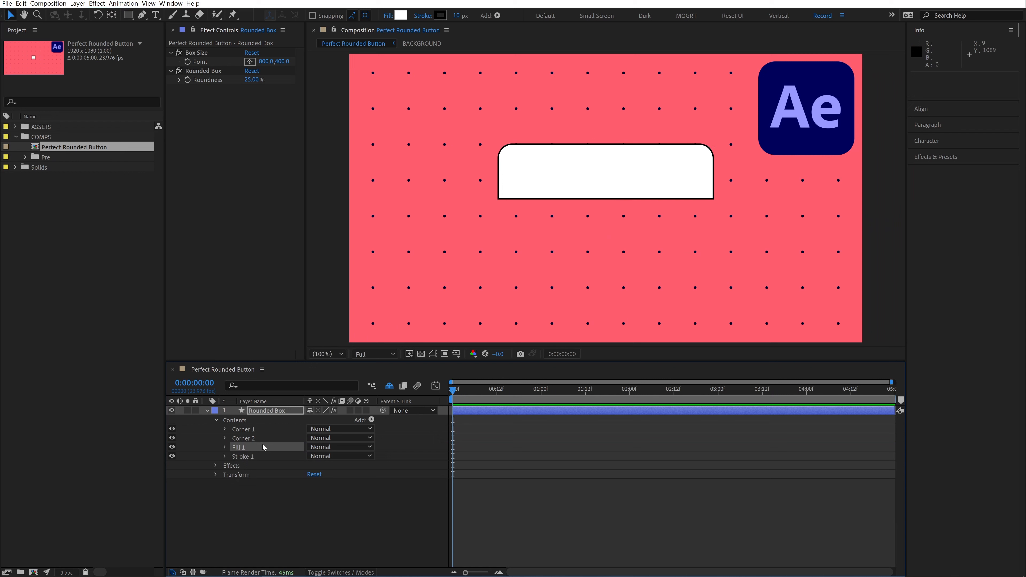
Set the stroke width to 20 px, then test a narrower Box Size and undo the size change.
drag(456, 15, 462, 20)
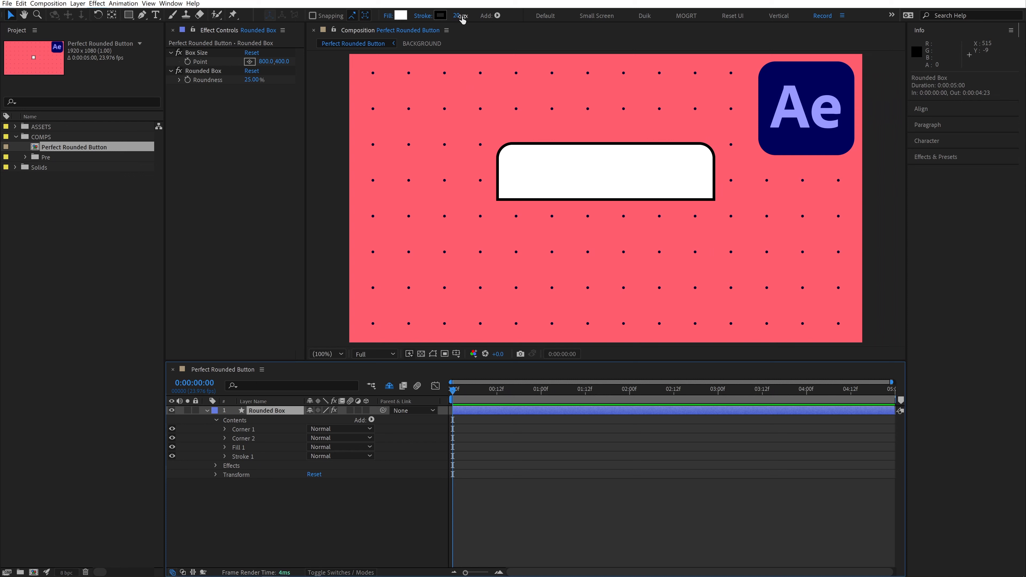
drag(270, 61, 278, 93)
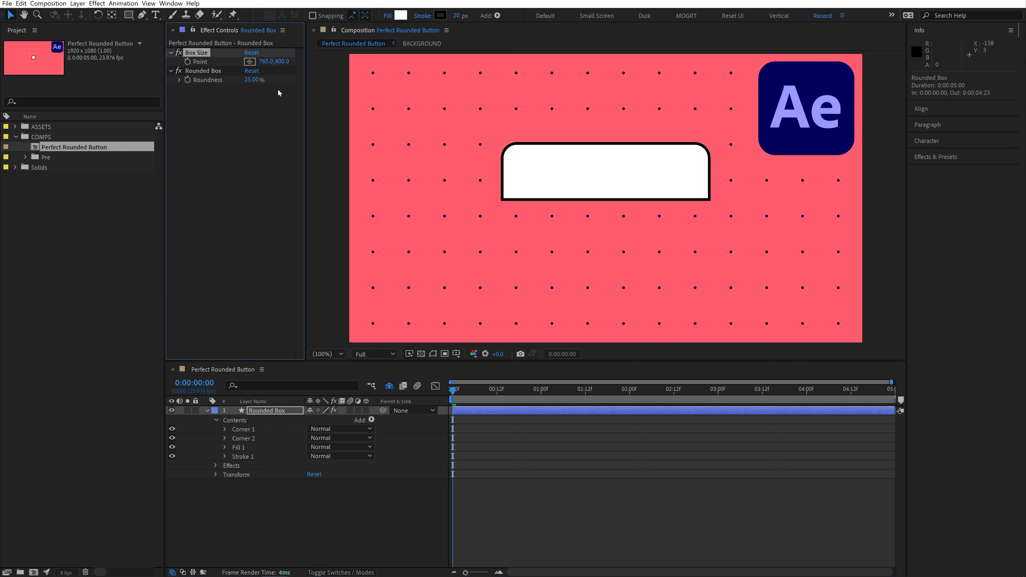
key(ctrl+z)
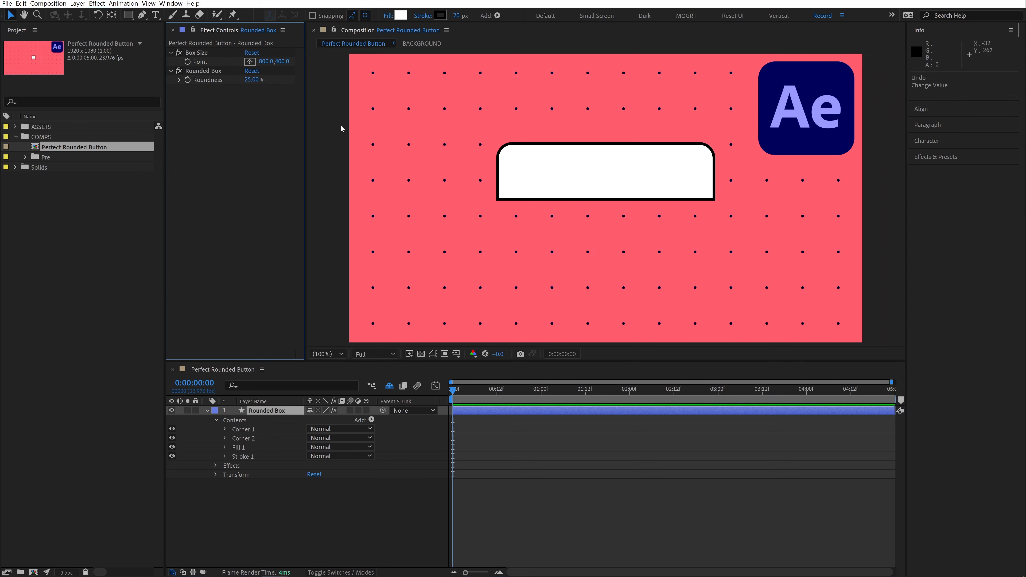
Duplicate the Corner 2 group and open the Position expression of the copy's Corner Mask.
click(268, 438)
key(ctrl+d)
drag(268, 438, 267, 452)
click(224, 447)
click(234, 466)
click(243, 484)
click(513, 508)
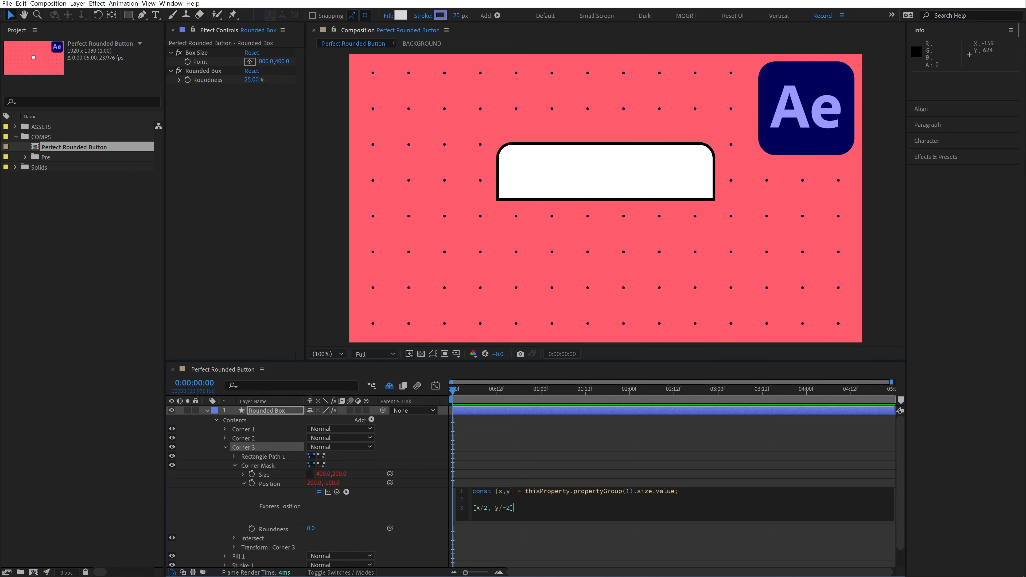
Disable the Corner 3 mask's Position expression and try moving the mask manually to about -206, 98 over the box's lower-left corner.
click(376, 508)
click(319, 492)
drag(330, 483, 428, 485)
drag(314, 483, 100, 482)
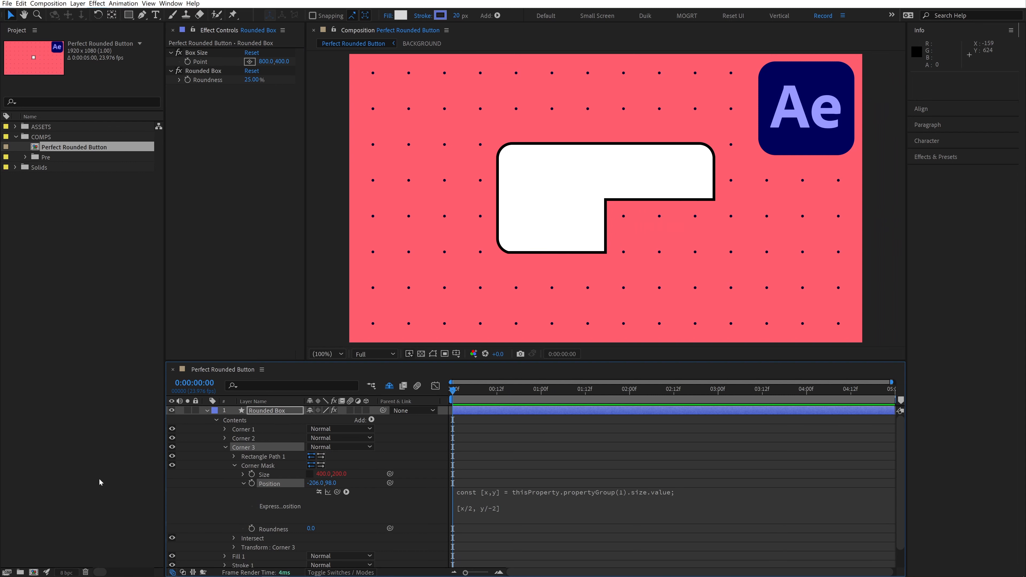
Change the returned array in the Corner 3 mask's Position expression to [x/-2, y/2].
click(513, 513)
click(512, 514)
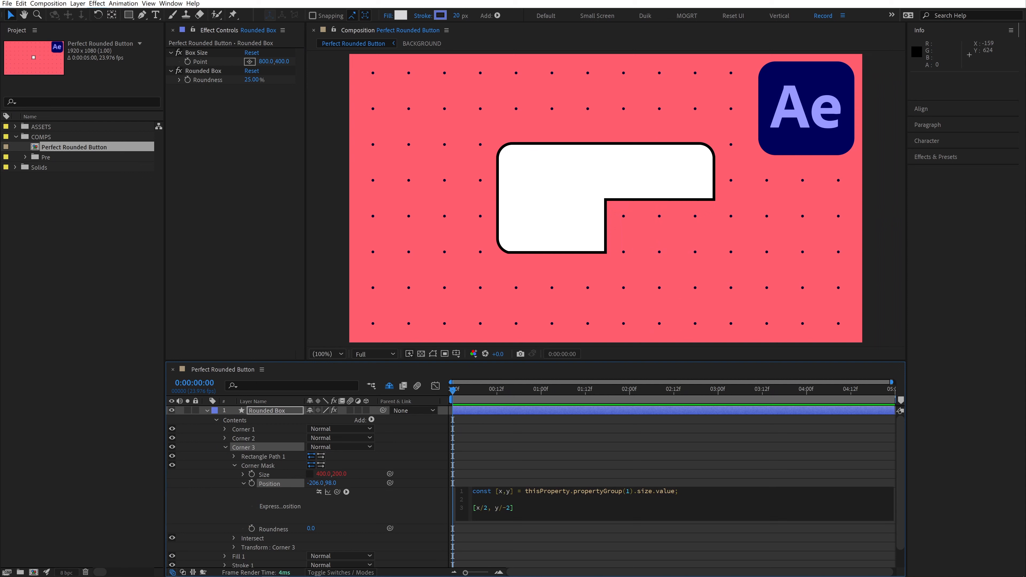
text(-)
key(KP_Enter)
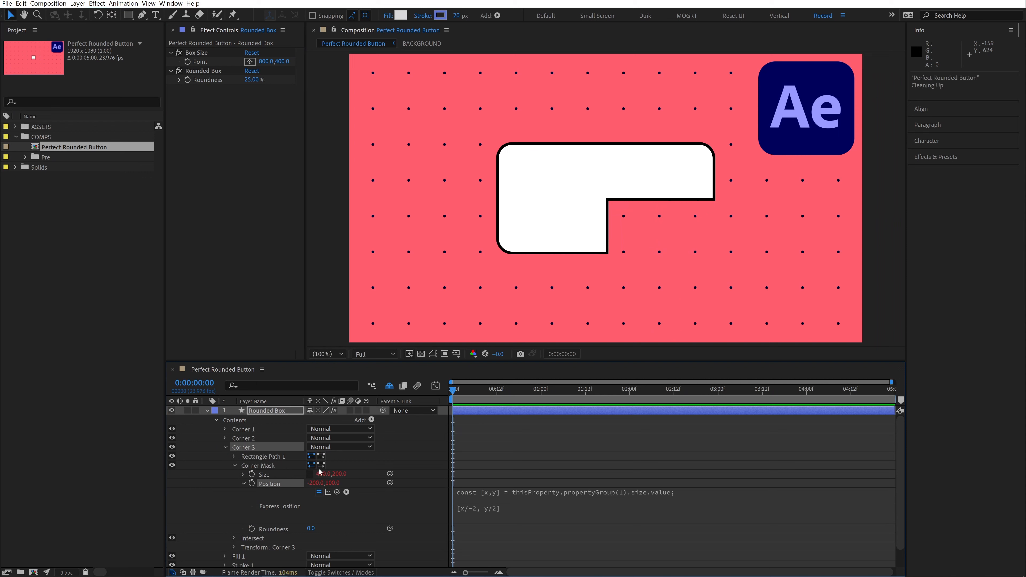
Collapse the Corner 3 group and duplicate it to make the fourth corner group.
click(226, 447)
click(261, 448)
key(ctrl+d)
click(272, 458)
Change the returned array in the Corner 4 mask's Position expression to [x/2, y/2].
click(225, 456)
click(235, 475)
click(244, 493)
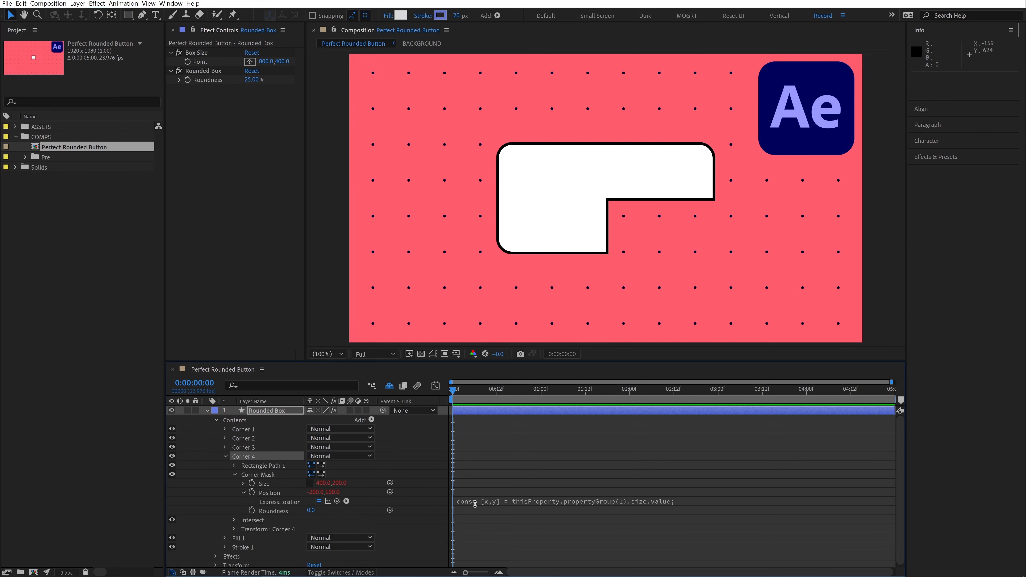
click(521, 503)
click(519, 517)
key(BackSpace)
key(KP_Enter)
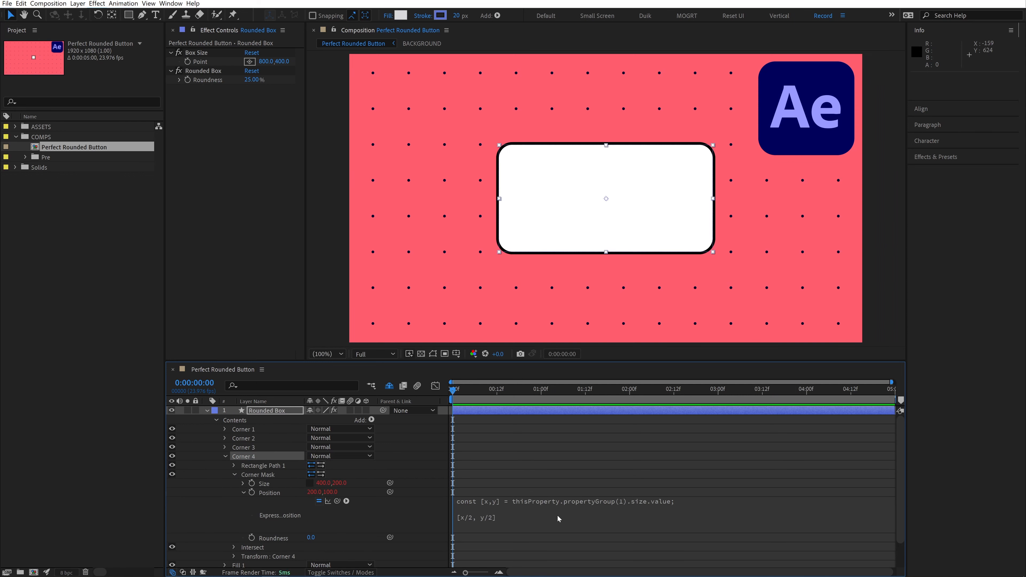
Set the Rounded Box effect's Roundness to 75% and the Box Size to about 769 by 471.
mouse_move(251, 80)
mouse_down()
mouse_move(232, 84)
mouse_move(252, 87)
mouse_up()
drag(266, 63, 259, 96)
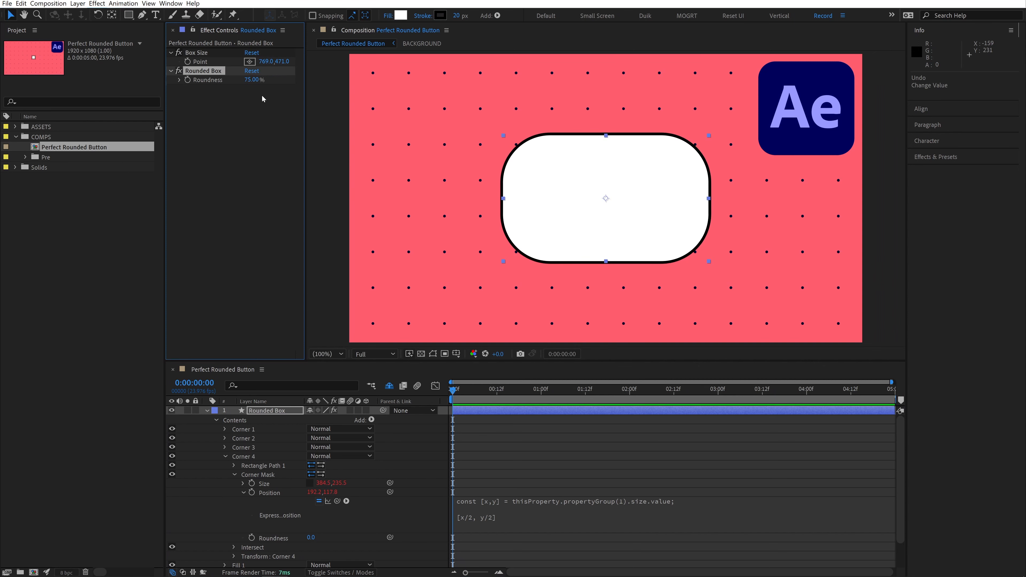
Rename the Rounded Box effect as Roundness 1 and duplicate it three times.
key(Return)
text(Roundness 1)
key(Return)
key(ctrl+d)
key(ctrl+d)
key(ctrl+d)
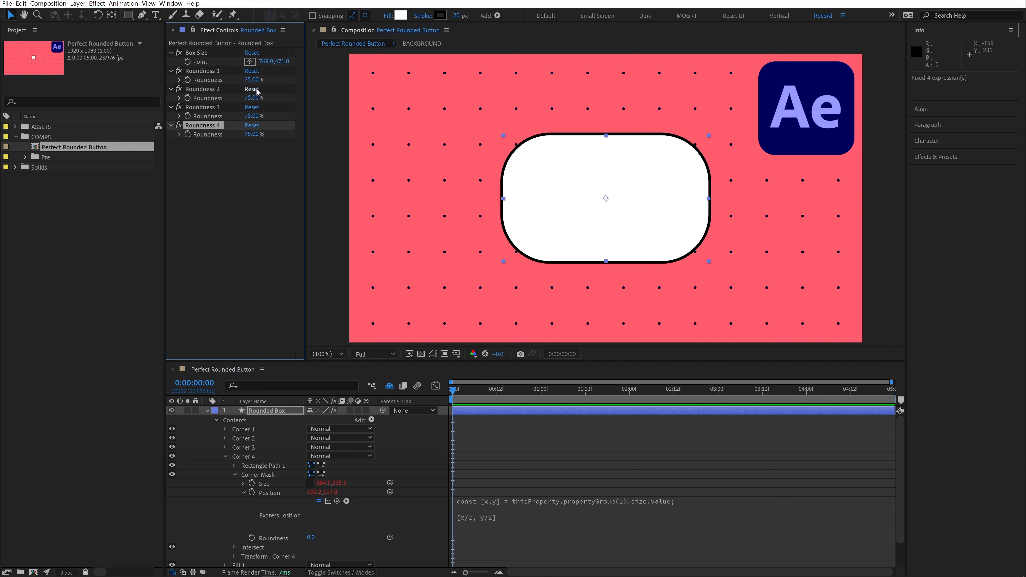
Set Roundness 1 to 25%, Roundness 2 to 50% and Roundness 4 to 100%.
click(254, 79)
text(25)
key(Tab)
text(50)
key(Tab)
key(Tab)
text(100)
key(Return)
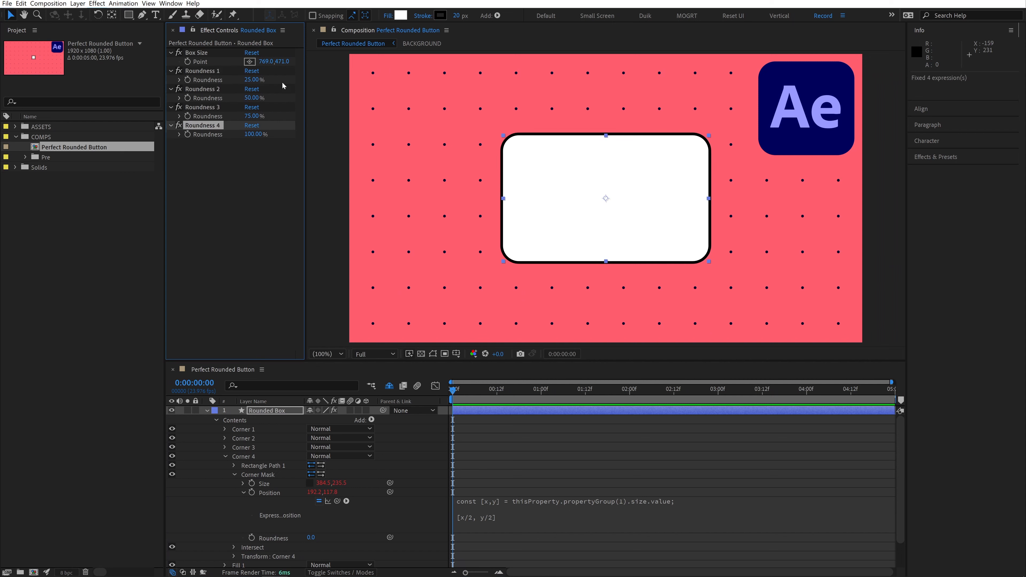
Filter the Rounded Box layer's properties by "linear" and enlarge the timeline to expose all four corner Roundness expressions.
click(288, 409)
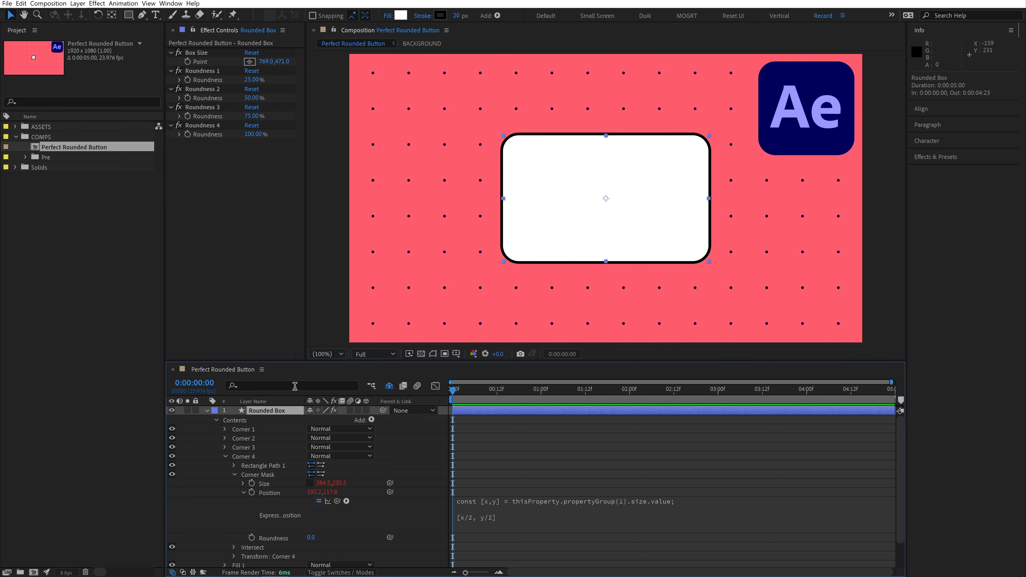
click(295, 386)
text(linear)
drag(581, 362, 581, 351)
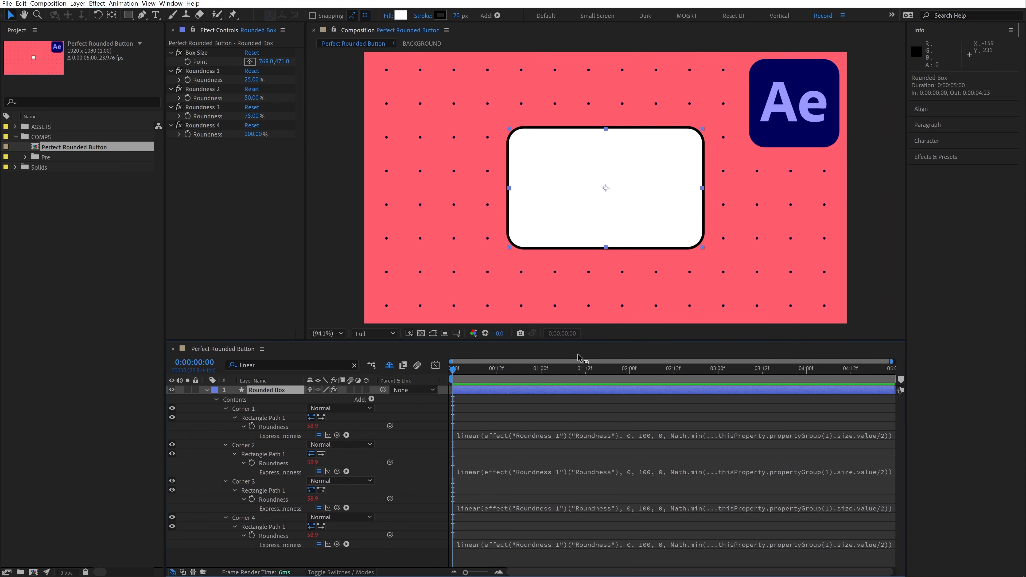
click(566, 436)
click(572, 461)
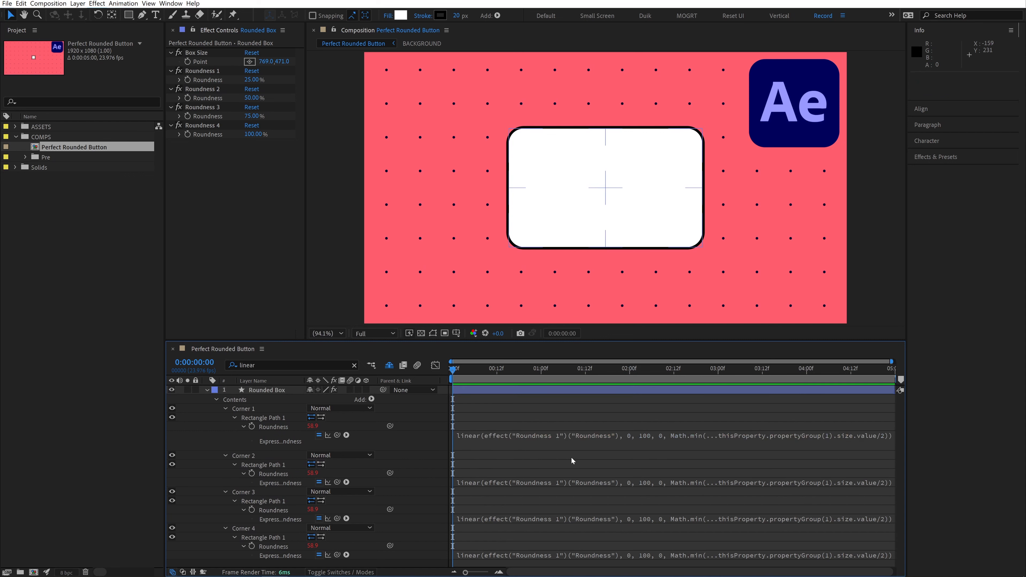
Point the Roundness expressions of Corner 2, Corner 3 and Corner 4 to the Roundness 2, Roundness 3 and Roundness 4 effects respectively.
click(566, 483)
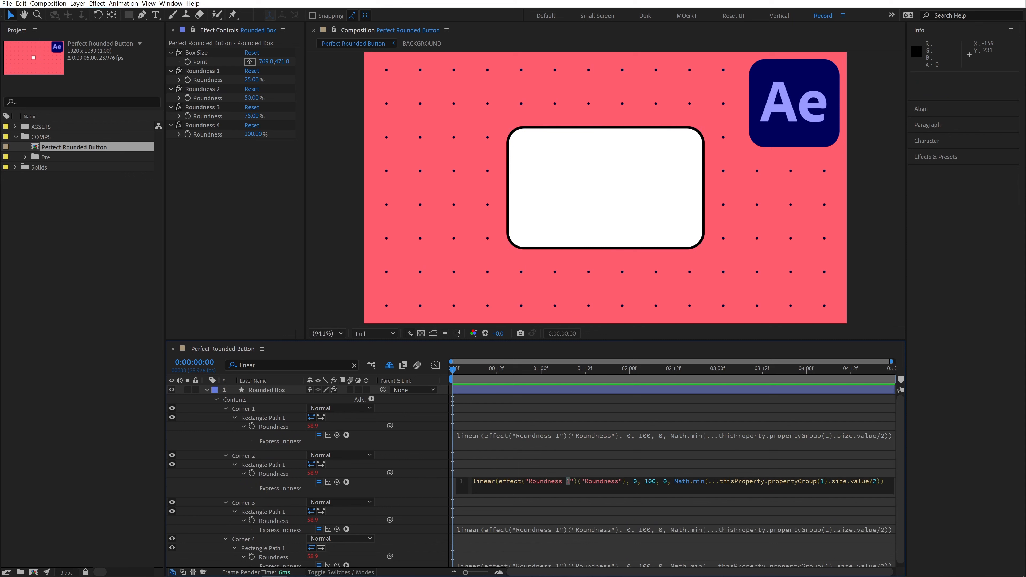
text(2)
key(KP_Enter)
click(559, 525)
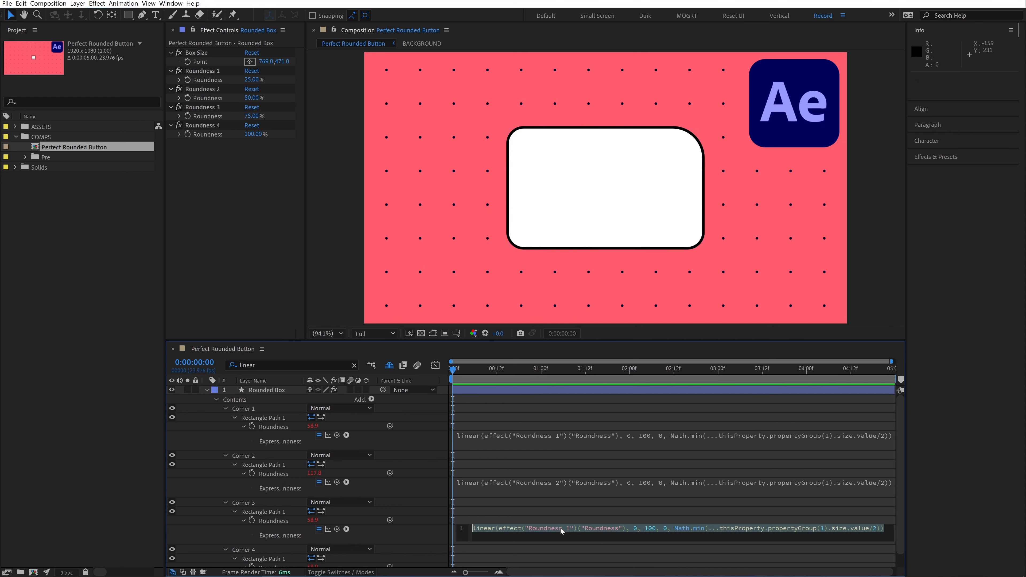
key(KP_Enter)
scroll(562, 525, down, 1)
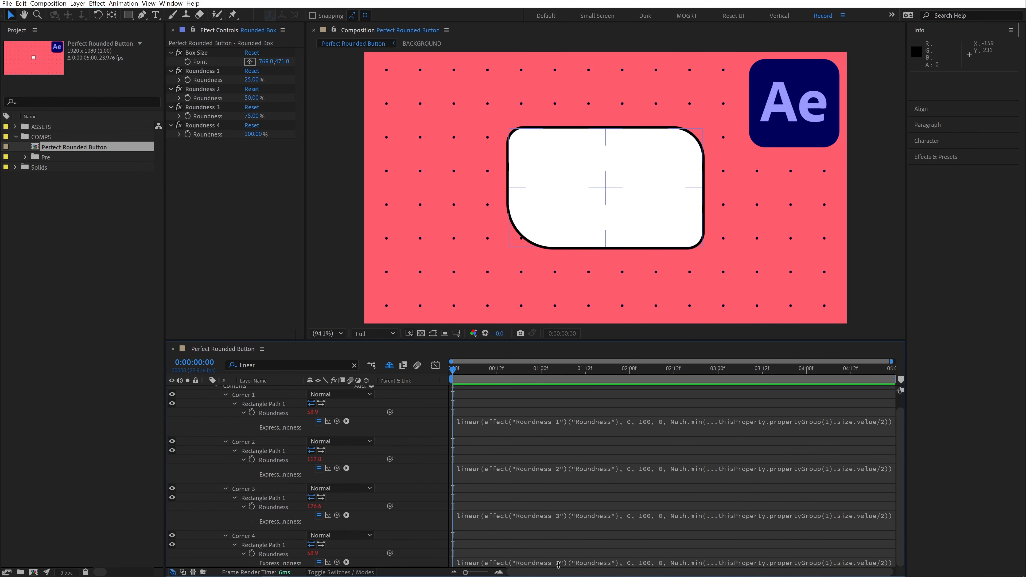
click(562, 562)
text(4)
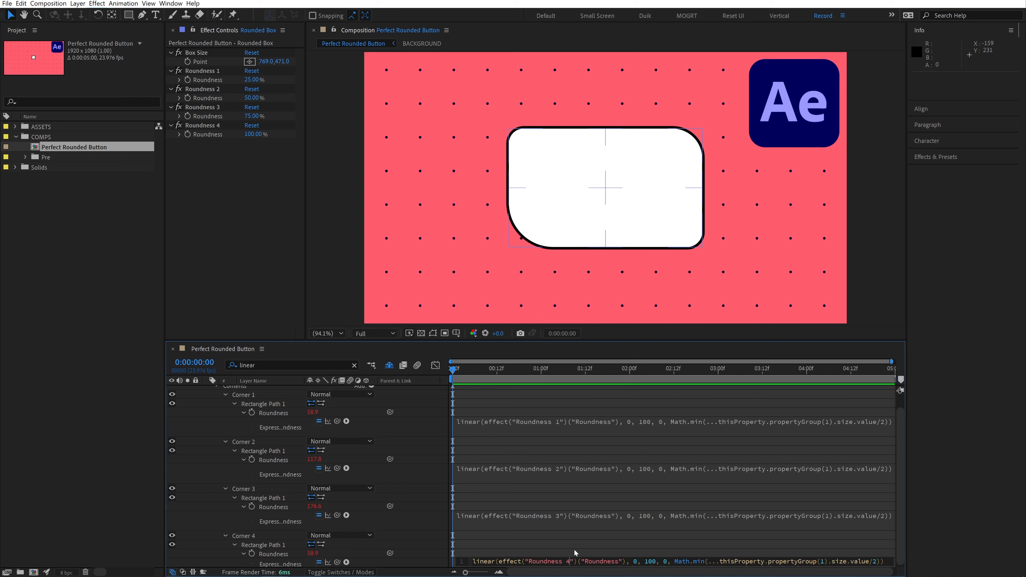
key(KP_Enter)
Adjust Roundness 1 and Box Size to test the corner controls, and clear the timeline's property filter.
drag(252, 80, 202, 141)
drag(266, 61, 285, 150)
click(355, 366)
click(485, 390)
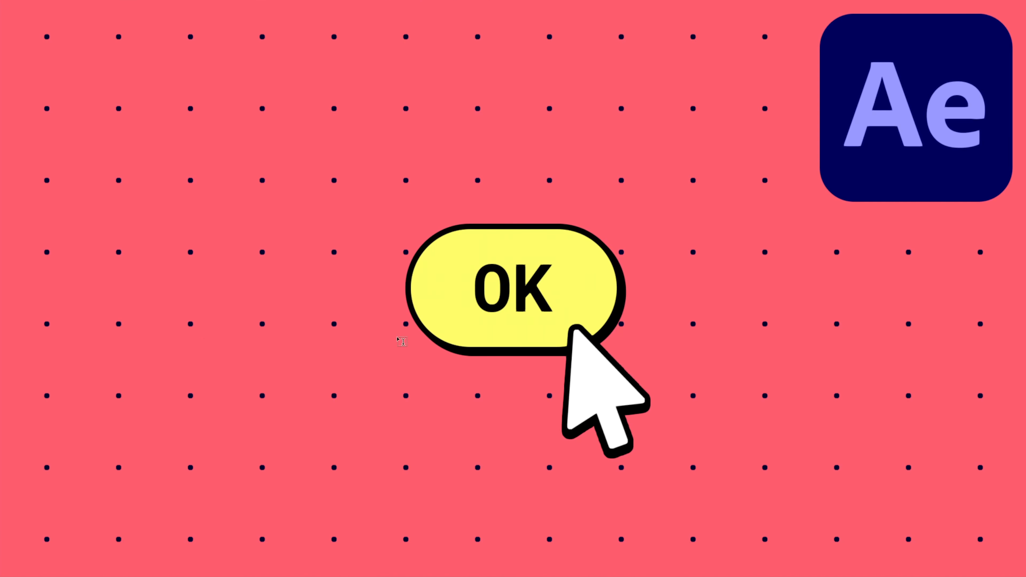
Replace the button's text OK with PERFECT BUTTON and scale the text up.
key(BackSpace)
key(BackSpace)
text(PERFECT BUTTON)
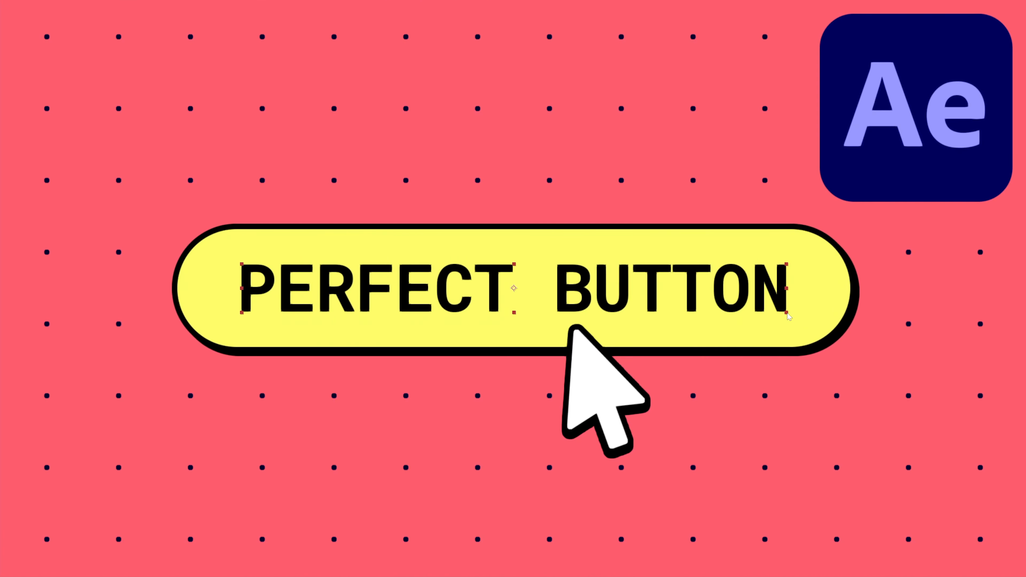
drag(792, 314, 786, 314)
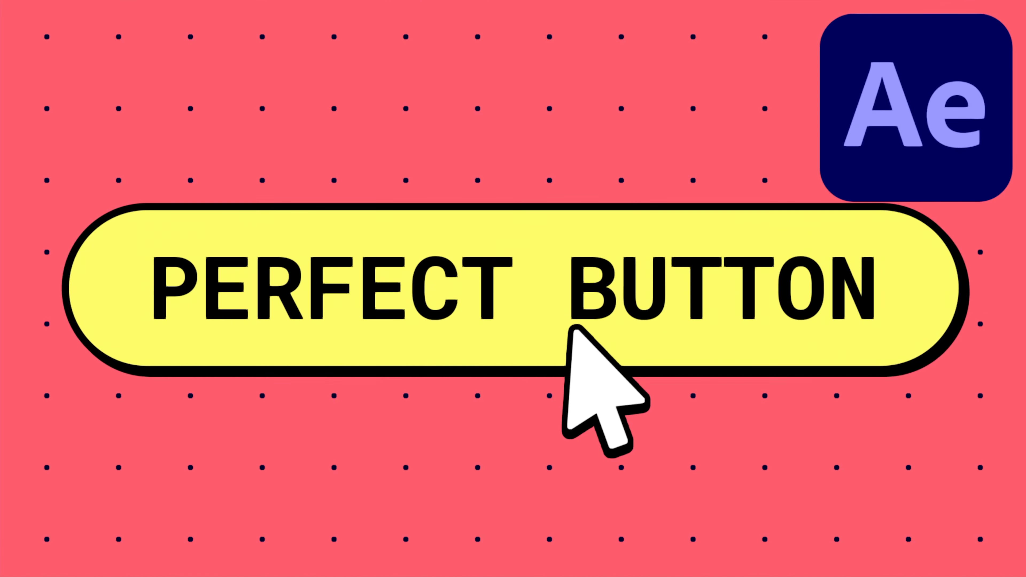